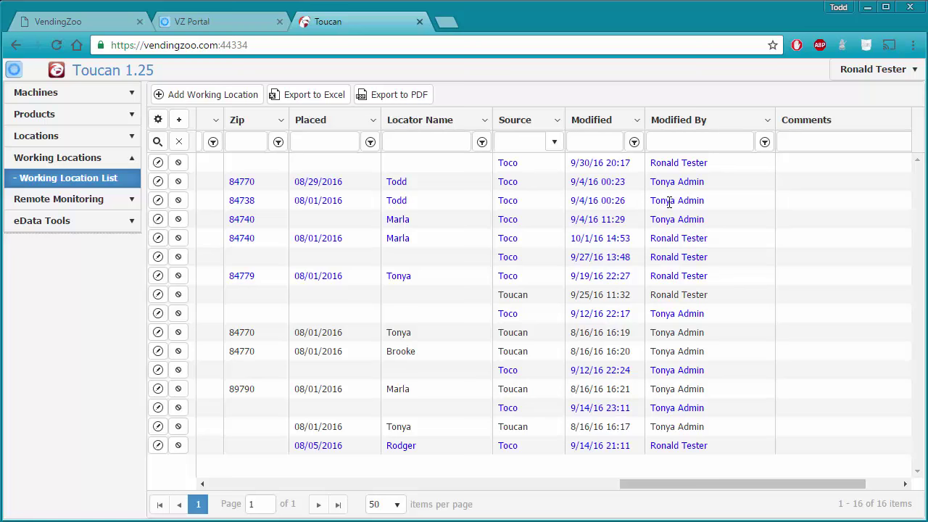
- Open a new service record for Abbots Sports Lounge and set its service date and time to 09/15/2016 3:30 PM
drag(680, 482, 250, 441)
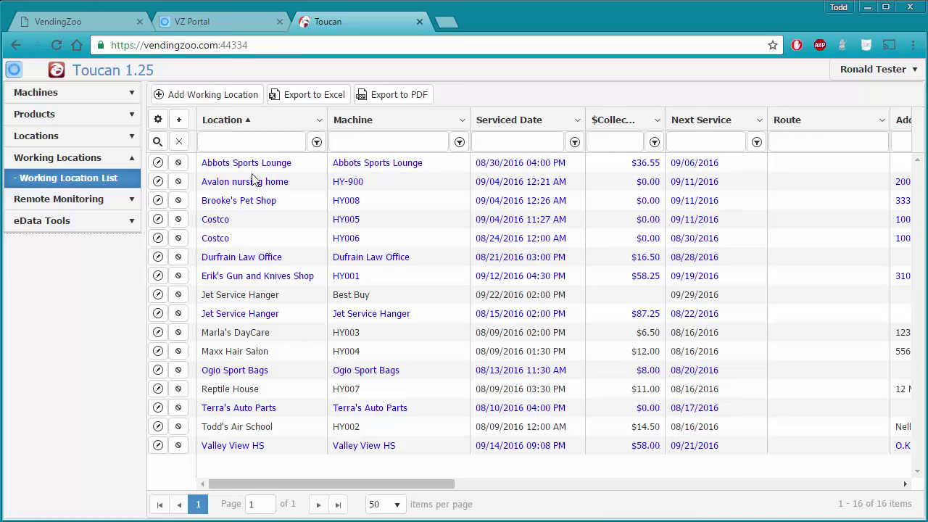
click(158, 163)
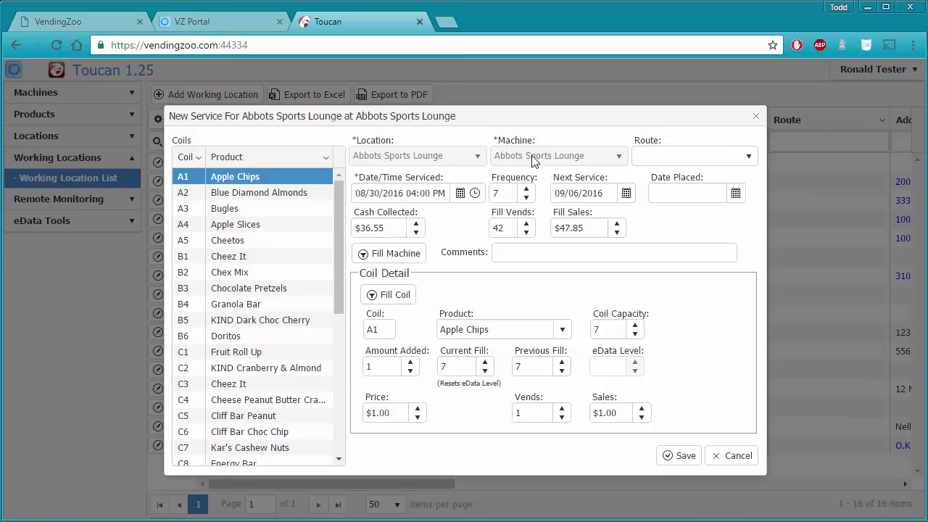
click(460, 194)
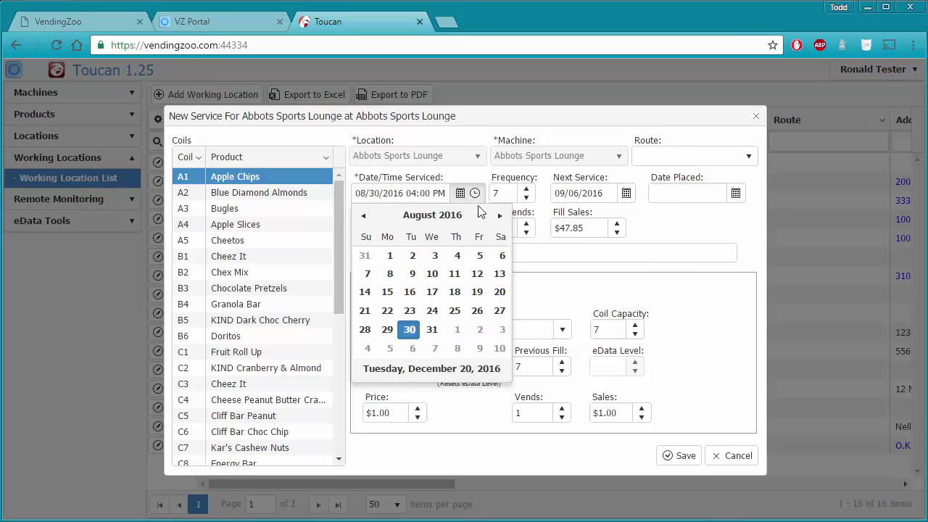
click(500, 216)
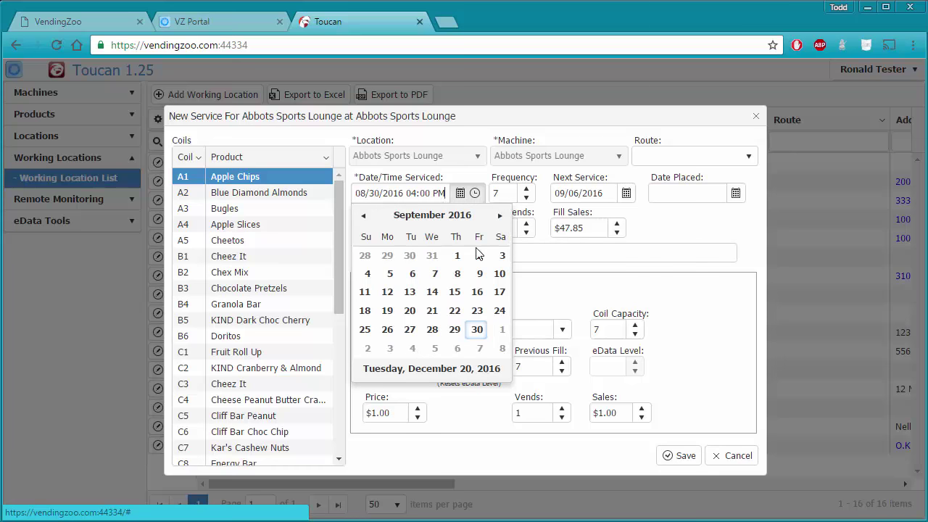
click(455, 292)
drag(429, 194, 408, 196)
text(3:30)
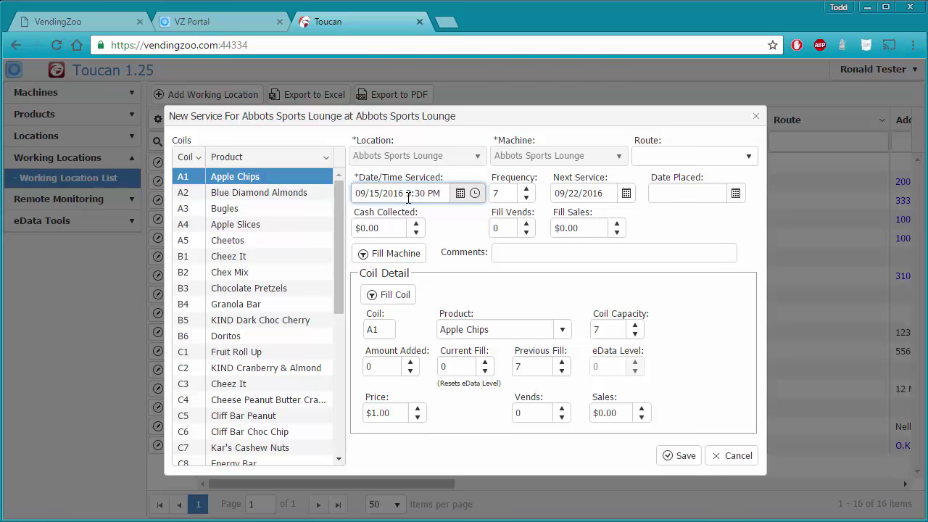
- Enter $105.25 as the cash collected and fill the whole machine's coils to capacity
key(Tab)
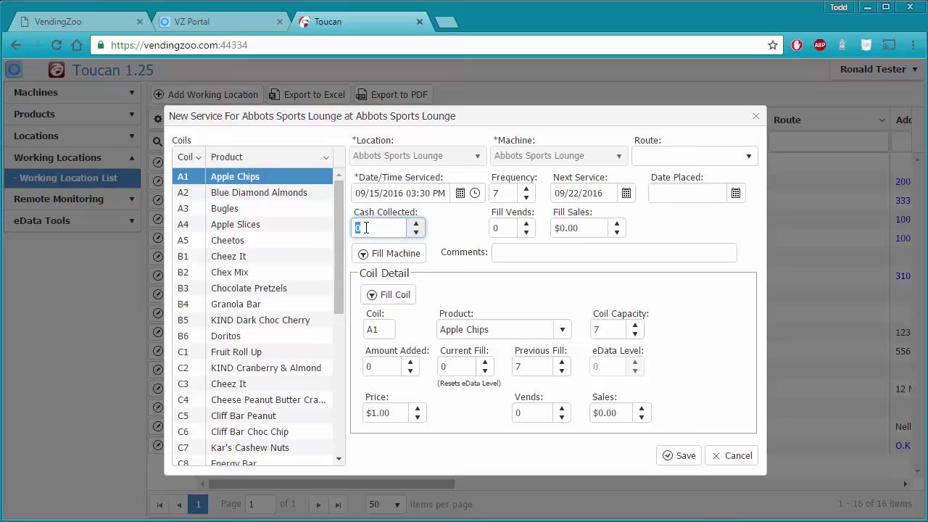
text(105.25)
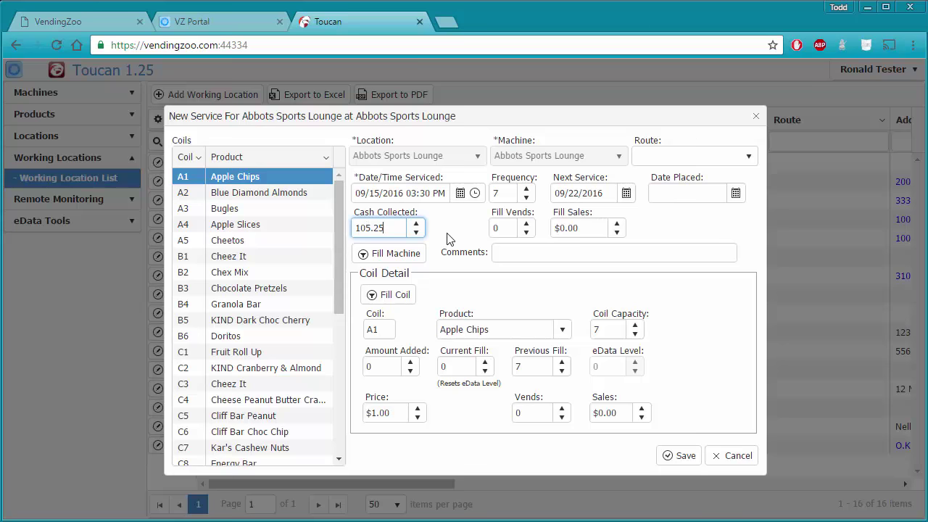
click(397, 259)
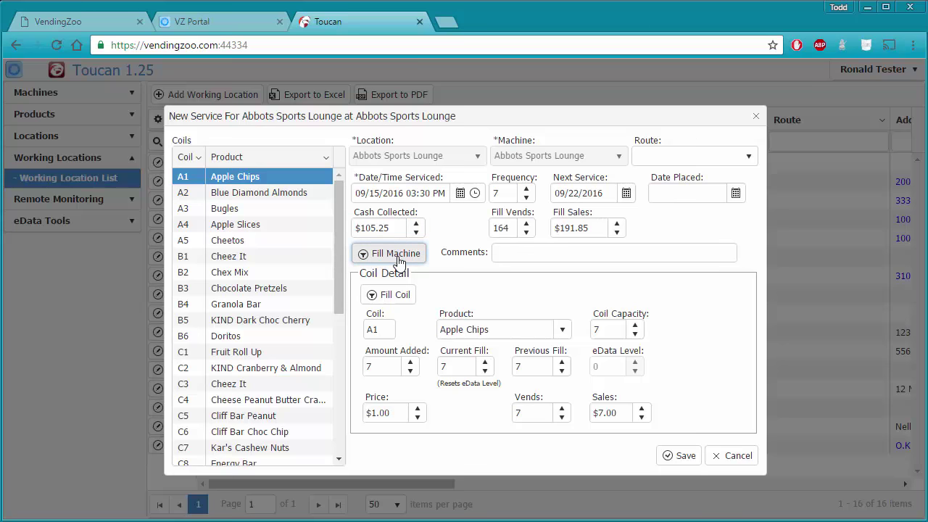
- Review the fill, vend and sales details of several coils between A2 and C4
click(262, 192)
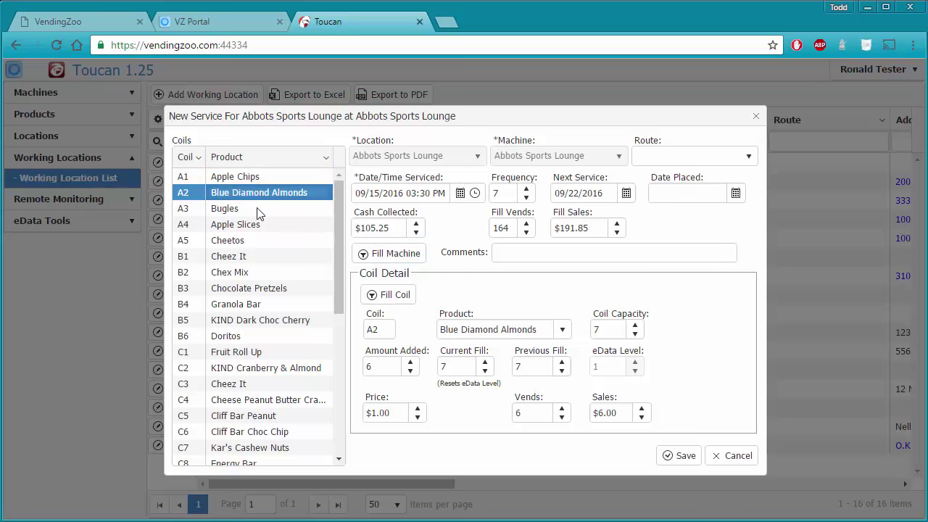
click(259, 209)
click(257, 224)
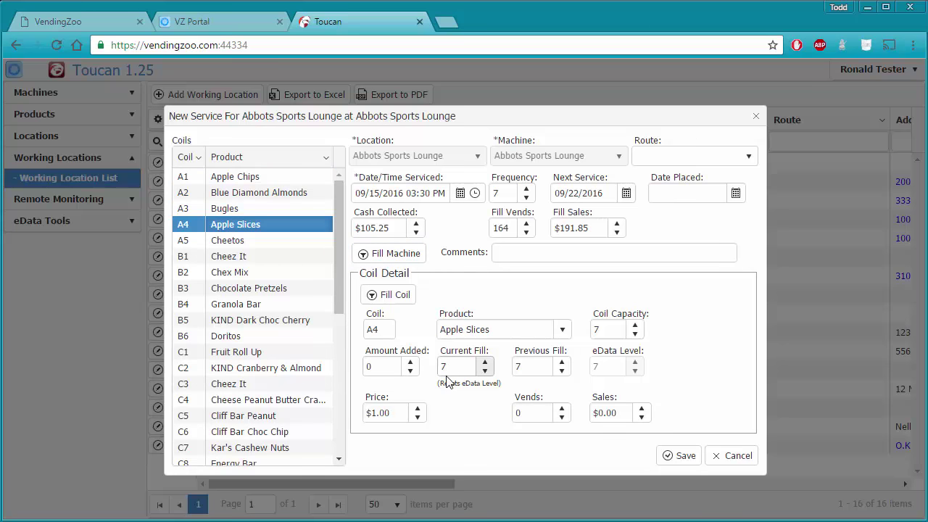
click(258, 258)
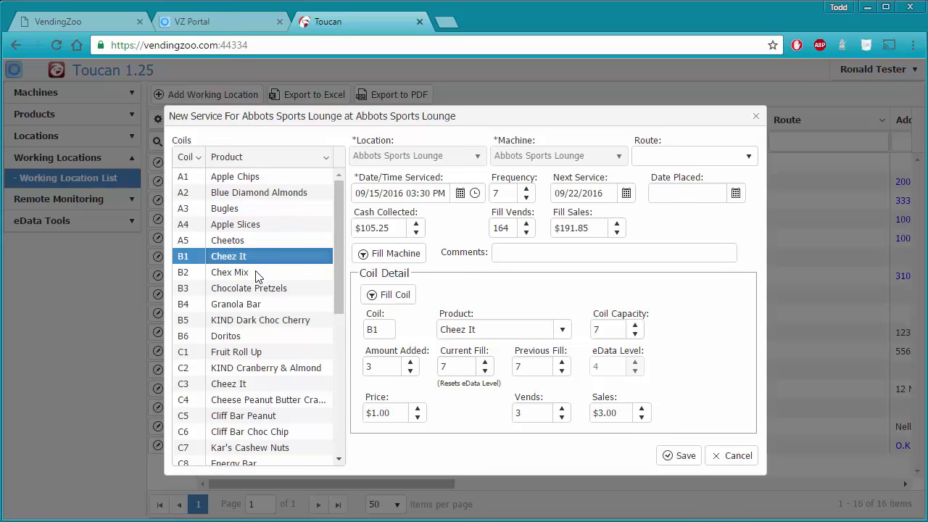
click(255, 273)
click(259, 304)
click(261, 353)
click(269, 400)
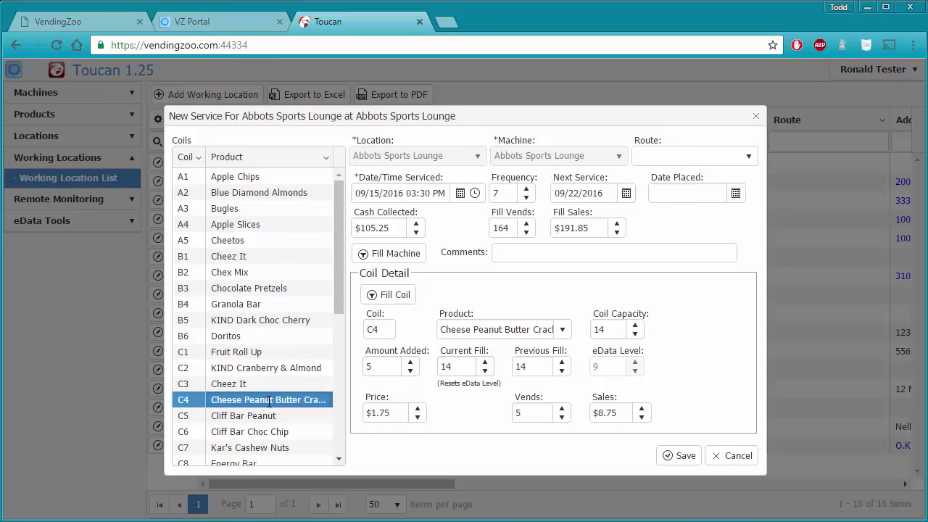
click(266, 369)
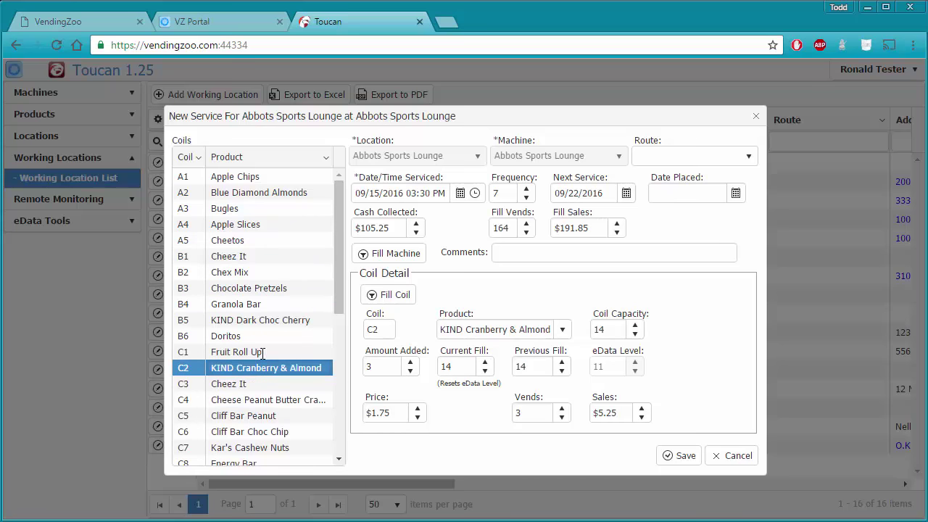
- Change the product in coil A4 to Apple Chips and set its amount added to 7
click(248, 226)
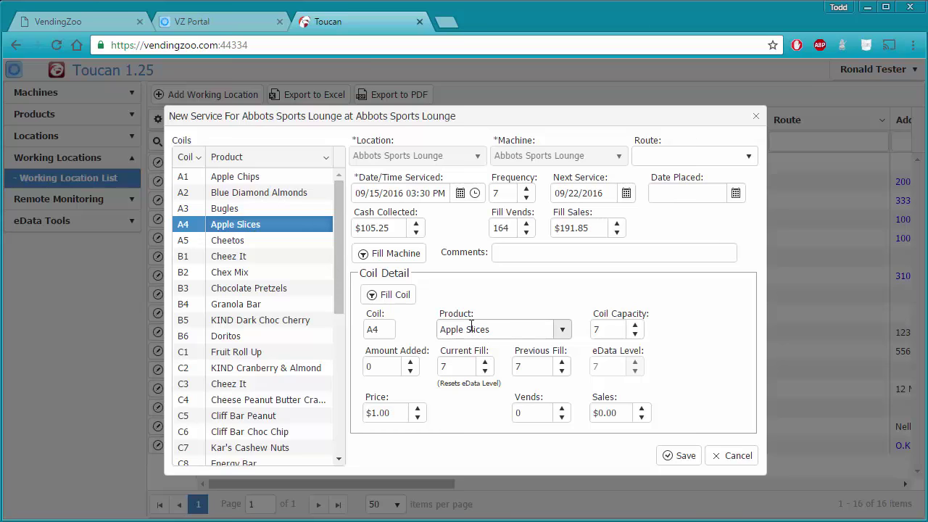
click(562, 330)
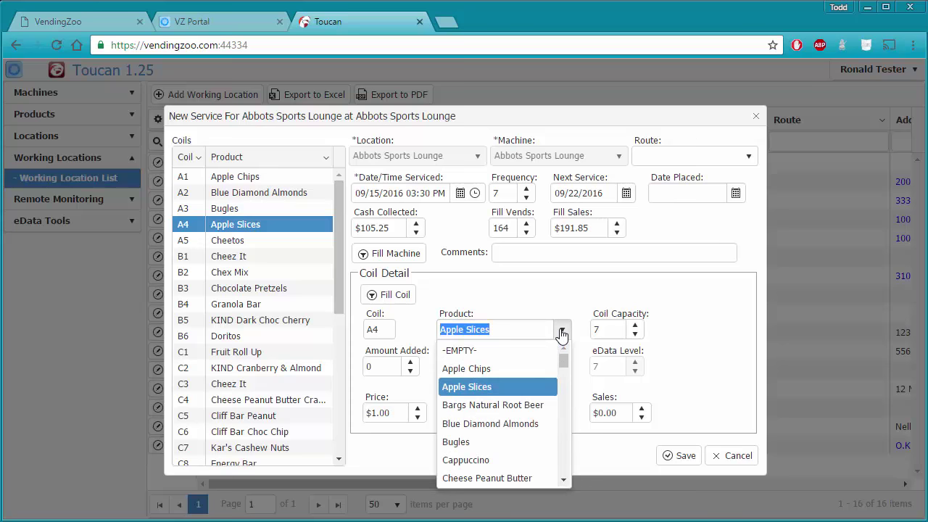
click(485, 368)
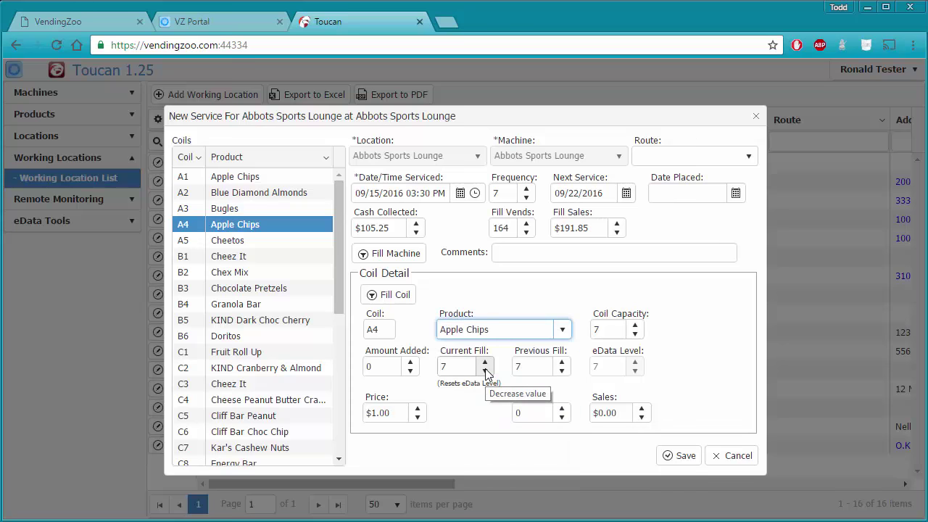
click(383, 366)
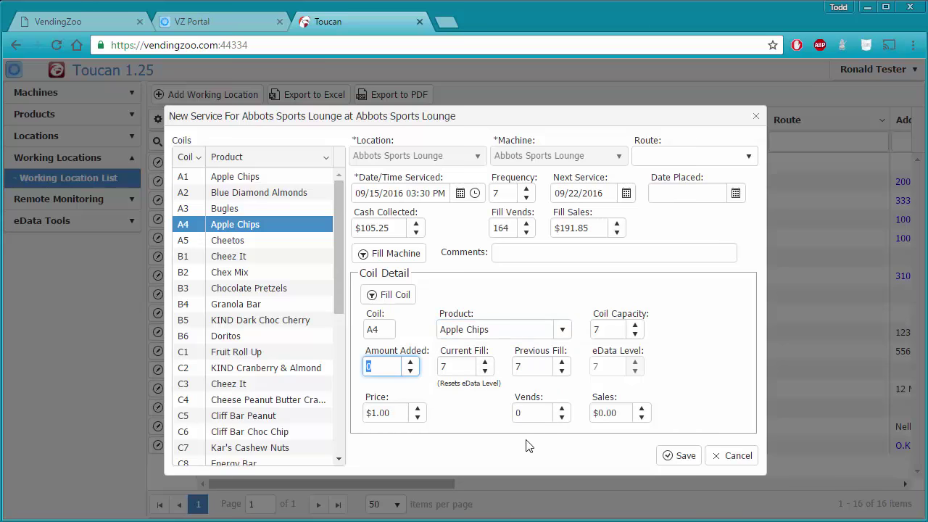
text(7)
click(451, 366)
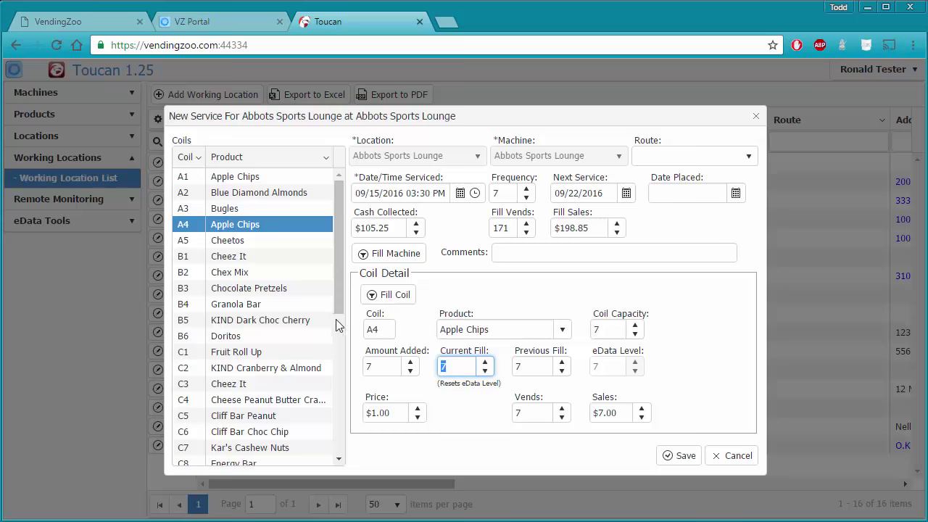
- Set the amount added for the Fruit Roll Up in coil C1 to 7
click(265, 353)
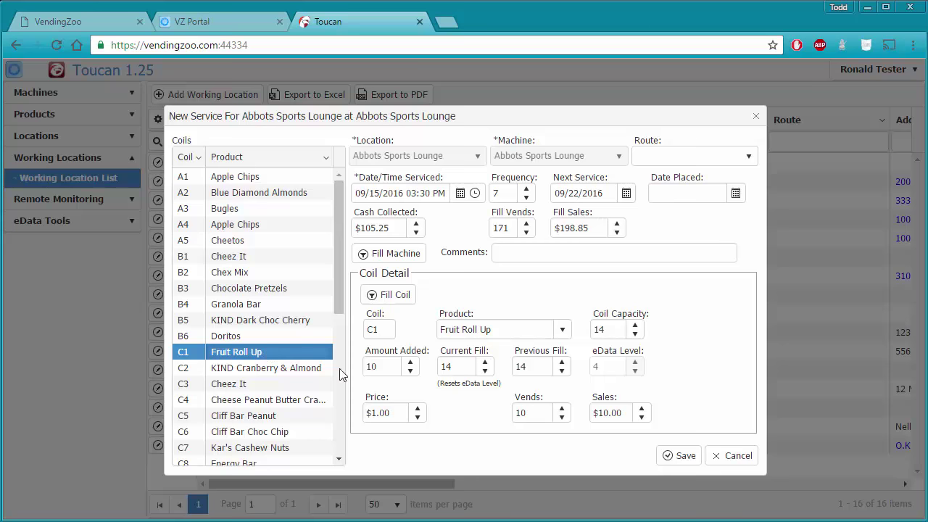
click(386, 367)
double_click(386, 367)
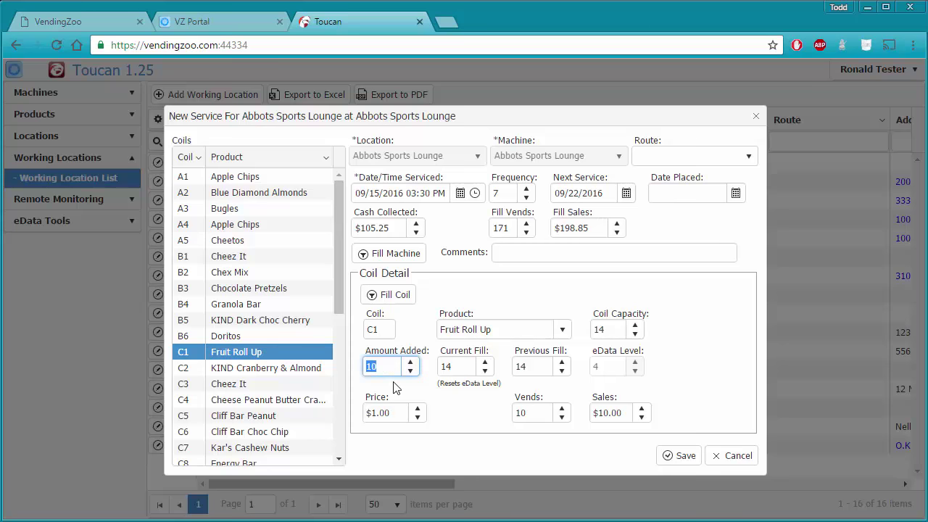
text(7)
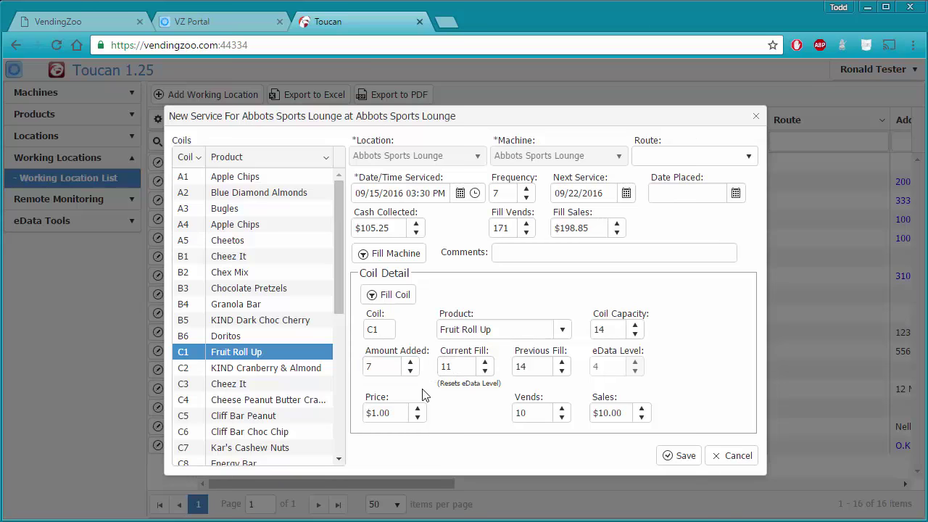
click(455, 367)
- For the Cliff Bar Choc Chip in coil C6, set the amount added to 6 and the current fill to 11
click(262, 434)
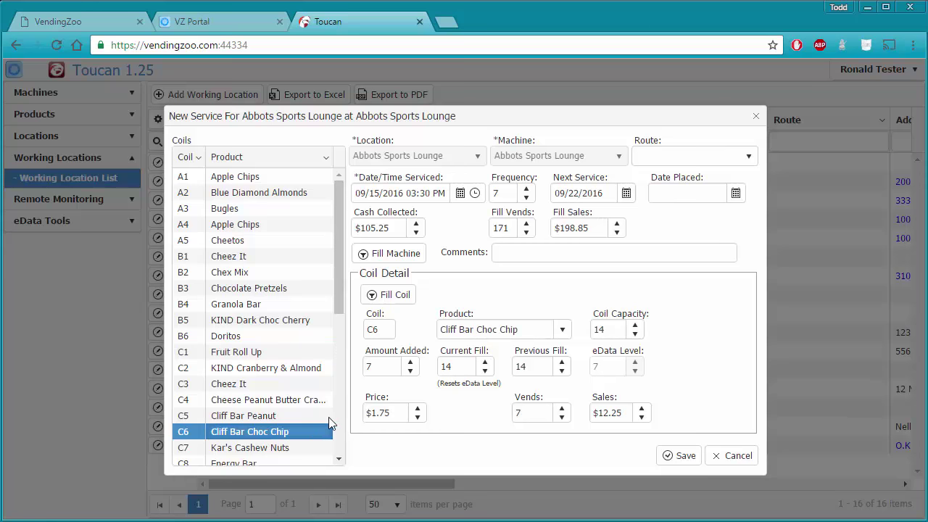
click(385, 367)
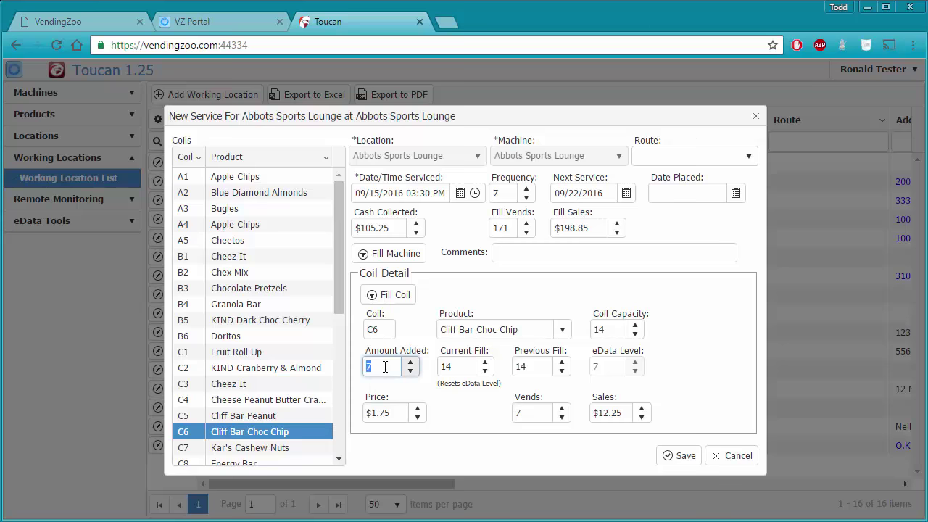
text(6)
click(446, 368)
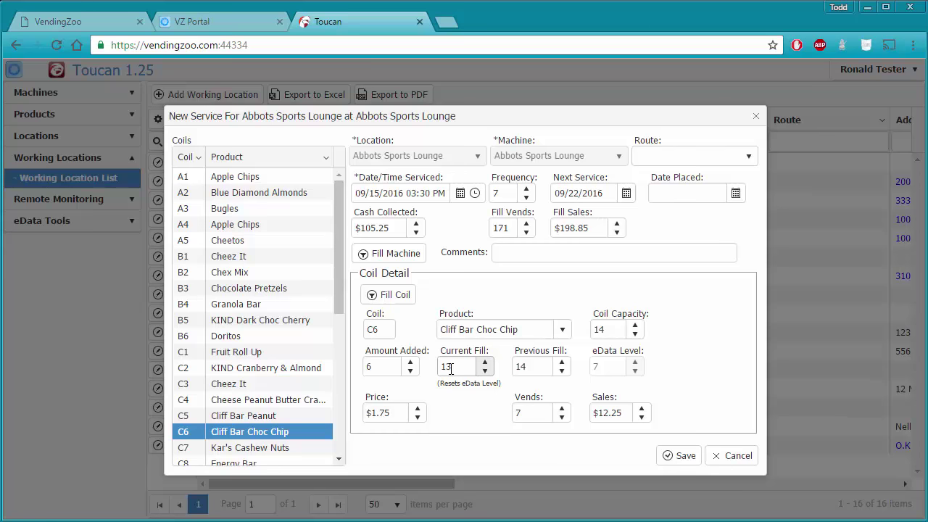
click(451, 366)
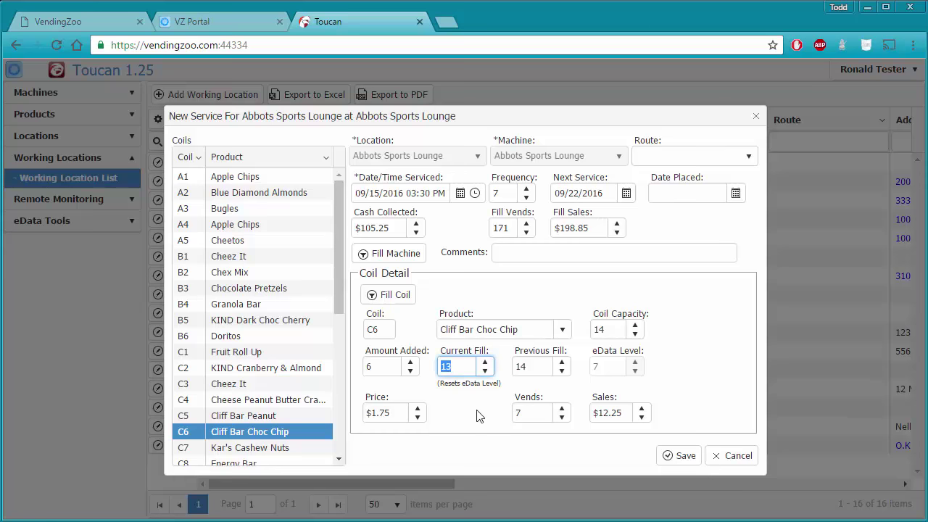
text(11)
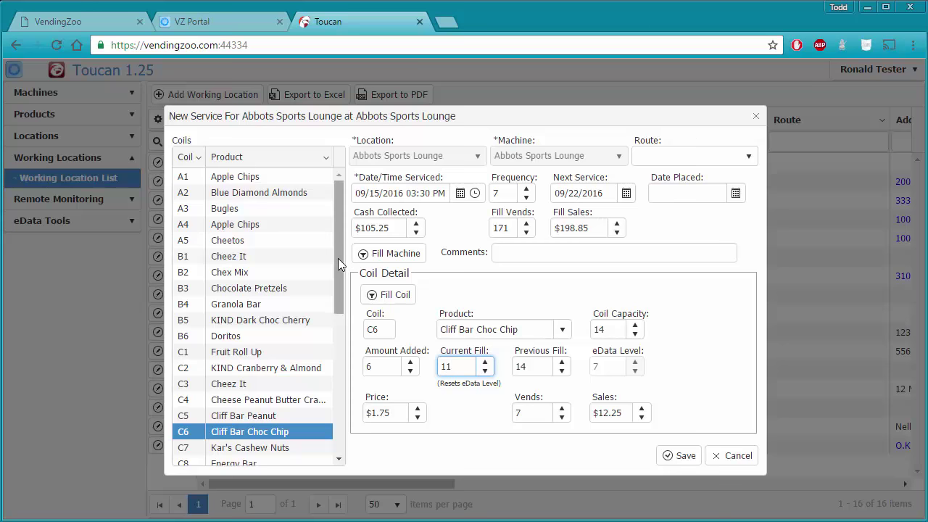
- Replace the product in coil D6 with Orange Soda
drag(337, 258, 335, 293)
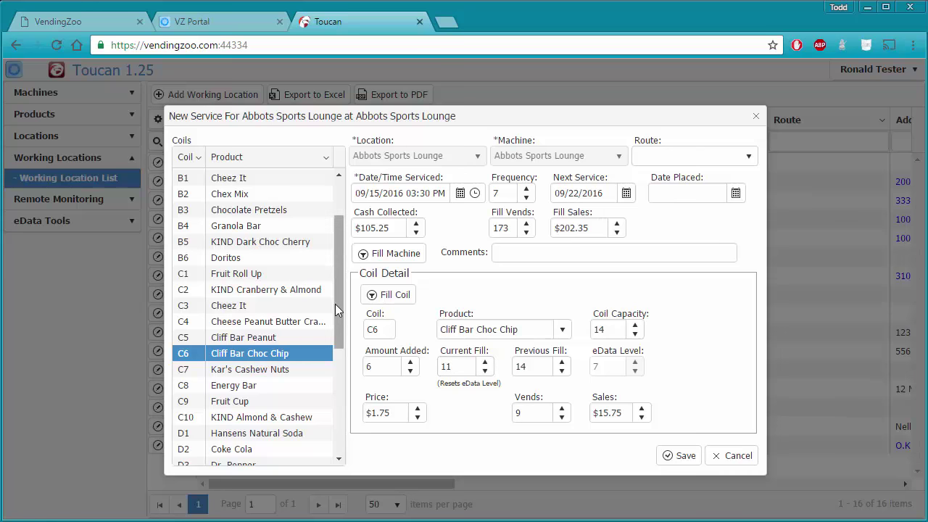
drag(338, 301, 336, 372)
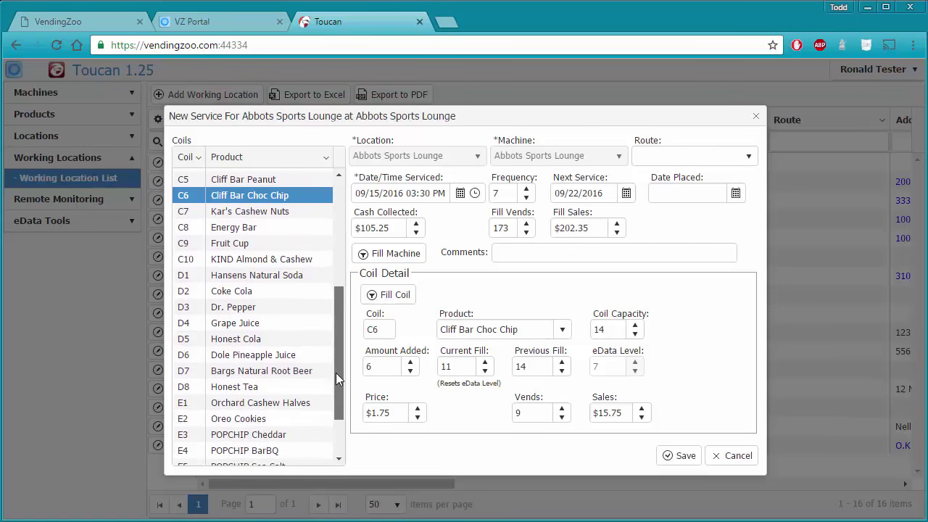
click(269, 354)
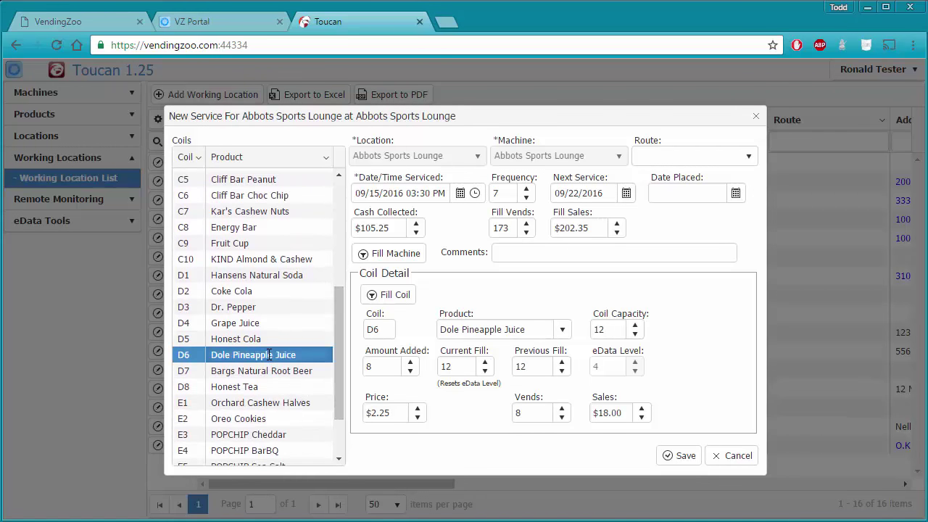
click(563, 330)
drag(565, 372, 563, 419)
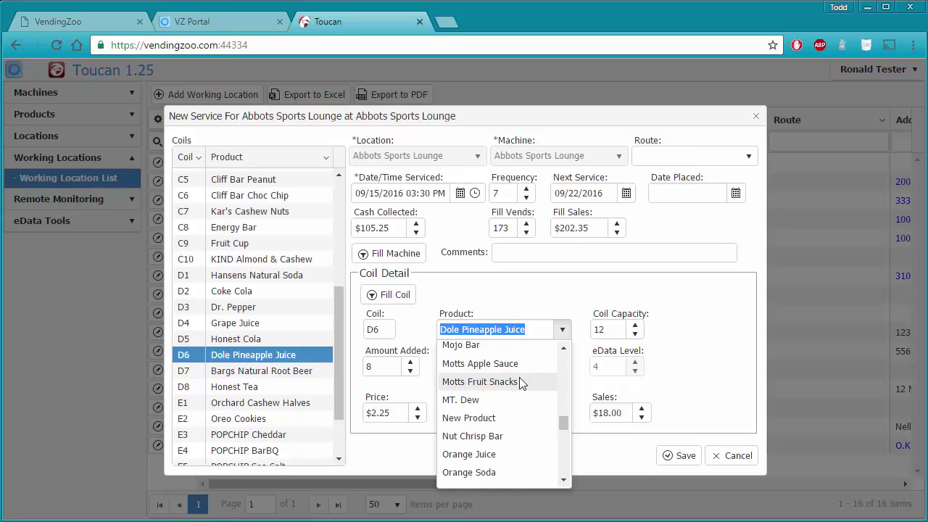
scroll(515, 435, down, 2)
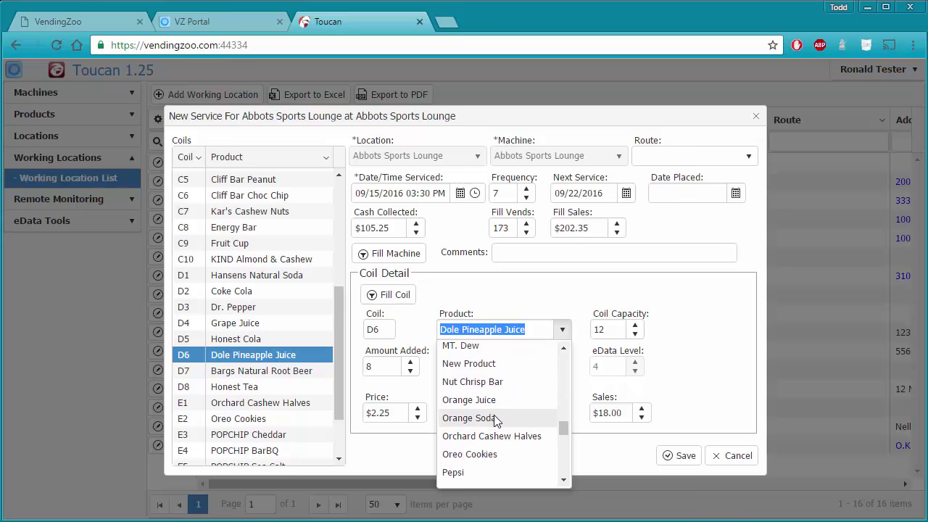
click(496, 419)
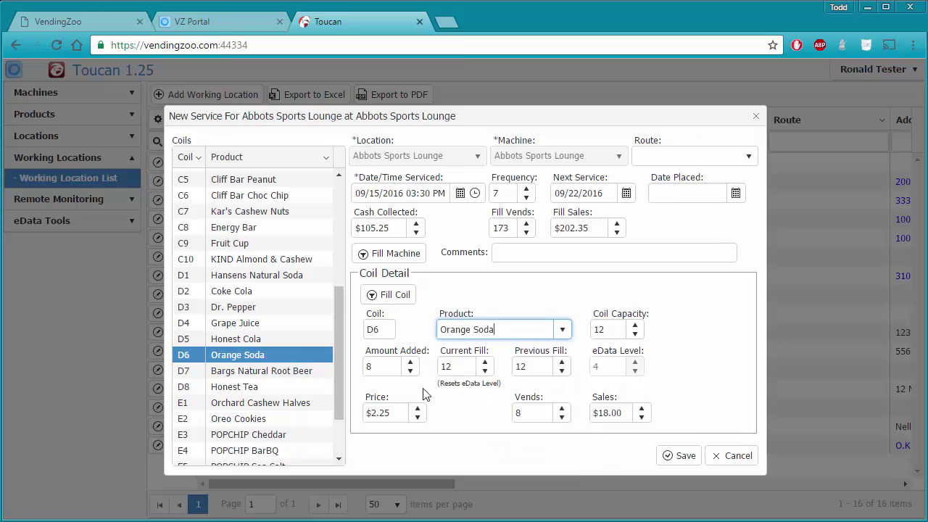
- Set both the amount added and the current fill of coil D6 to 10
click(390, 366)
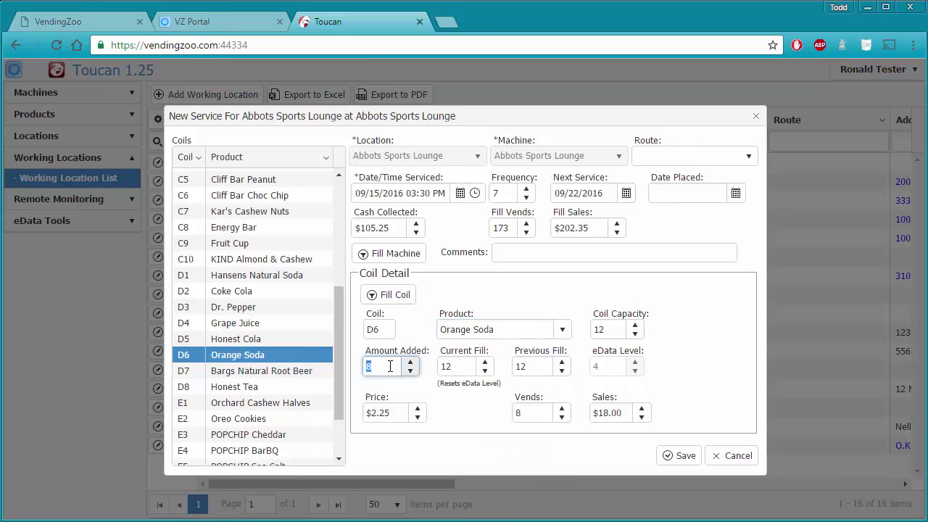
text(10)
click(457, 368)
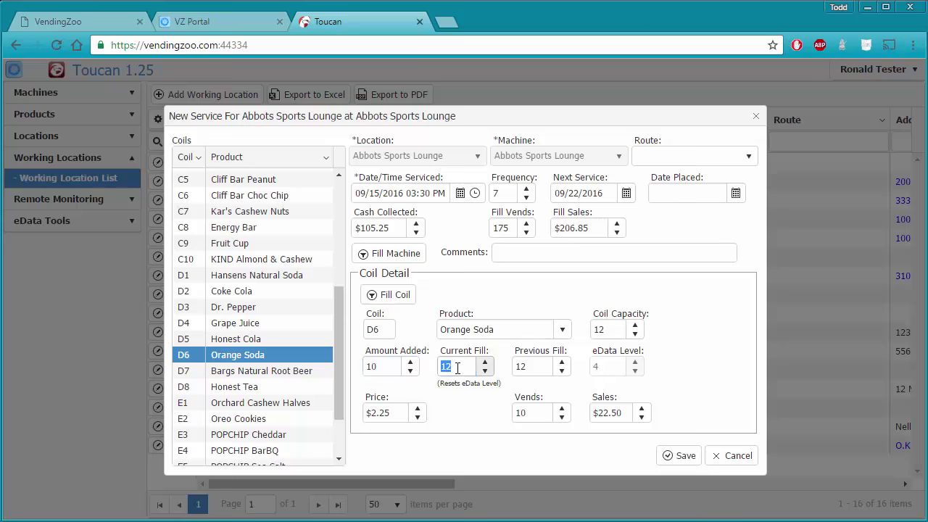
text(10)
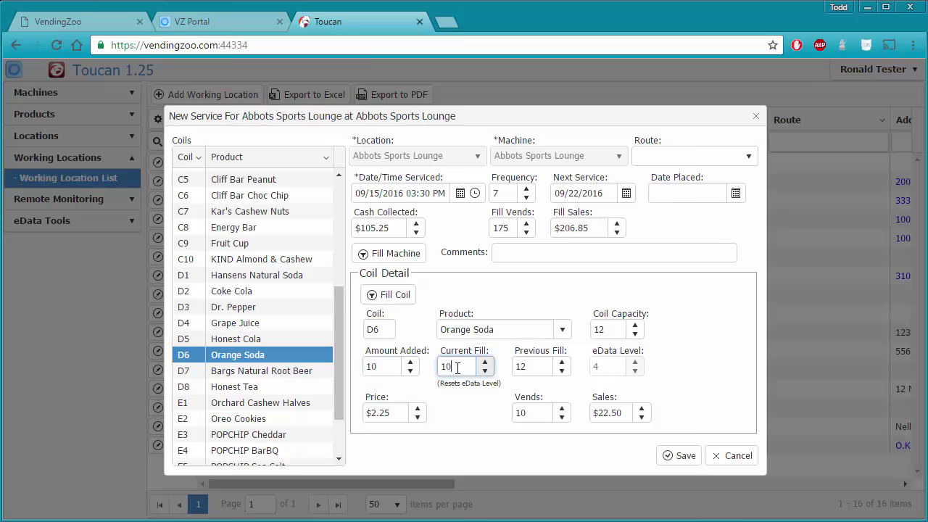
- Commit the D6 fill entry, check the coil list and save the new service for Abbots Sports Lounge
click(462, 398)
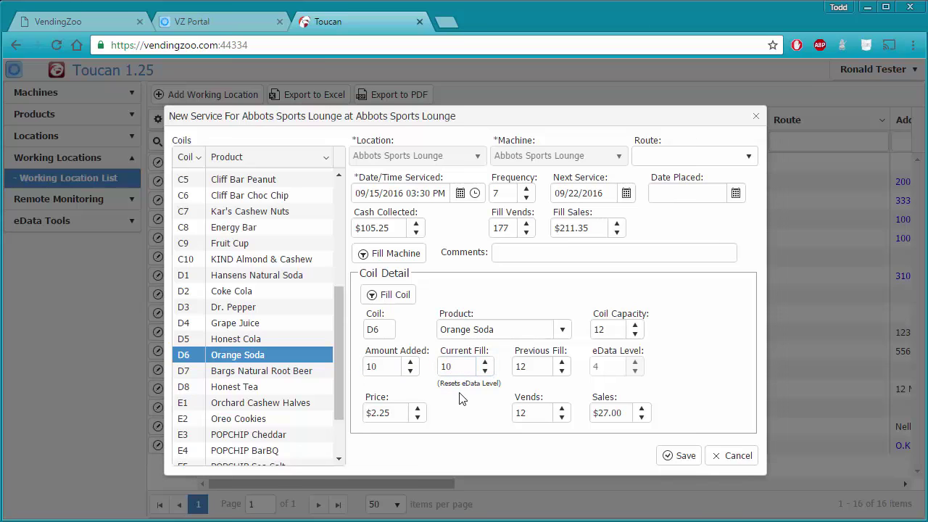
drag(342, 368, 339, 247)
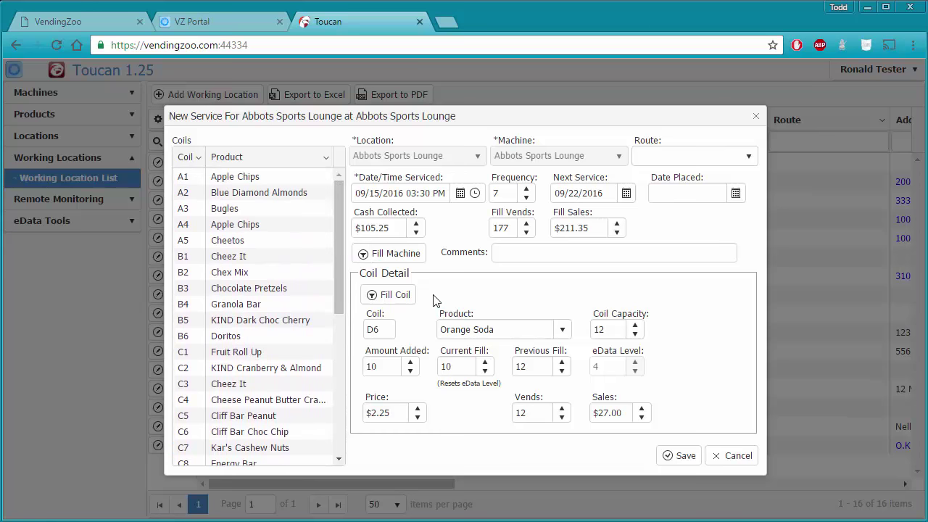
click(685, 456)
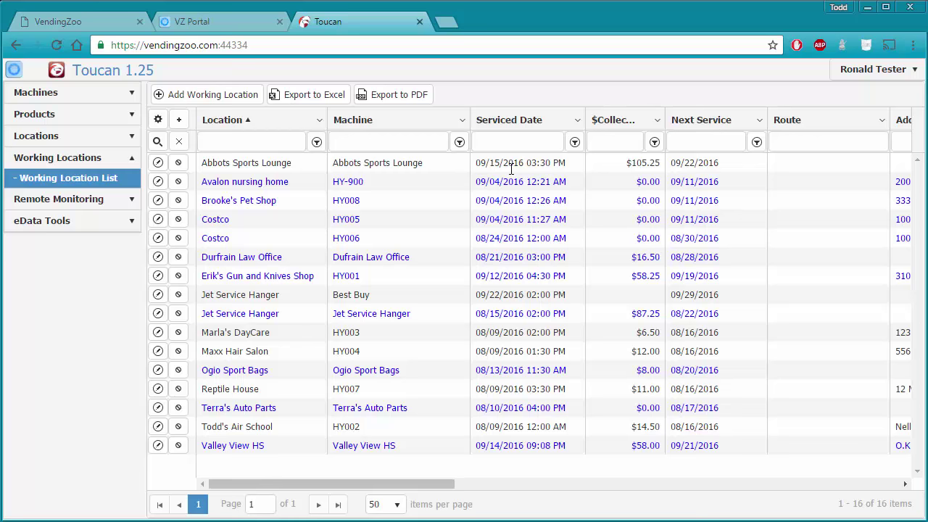
- Unlocate machine HY008 from the Brooke's Pet Shop location and confirm the removal
click(178, 202)
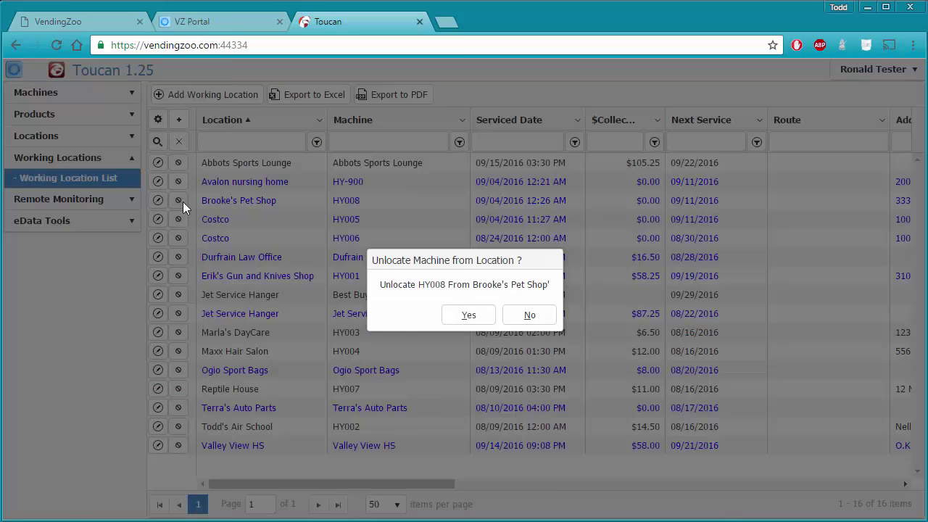
click(468, 316)
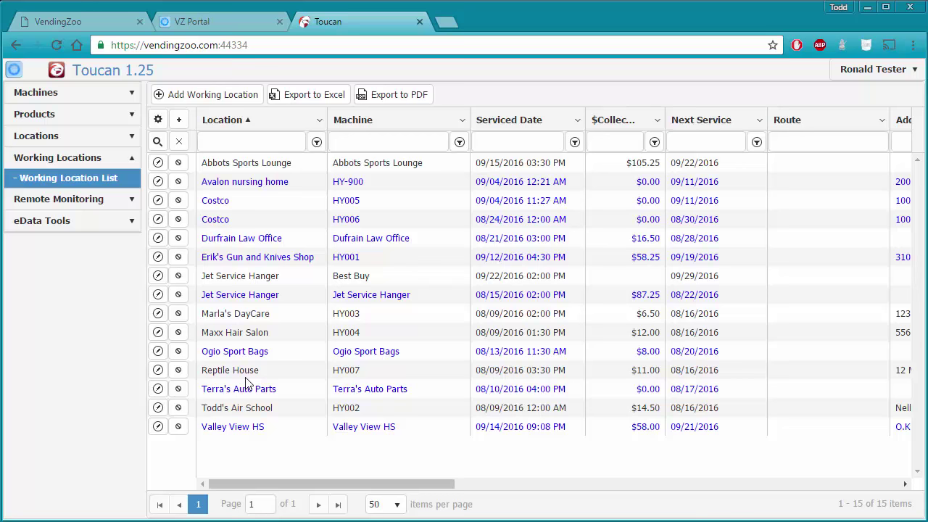
- Show the service history filtered to the Dufrain Law Office machine and look through its records
click(61, 138)
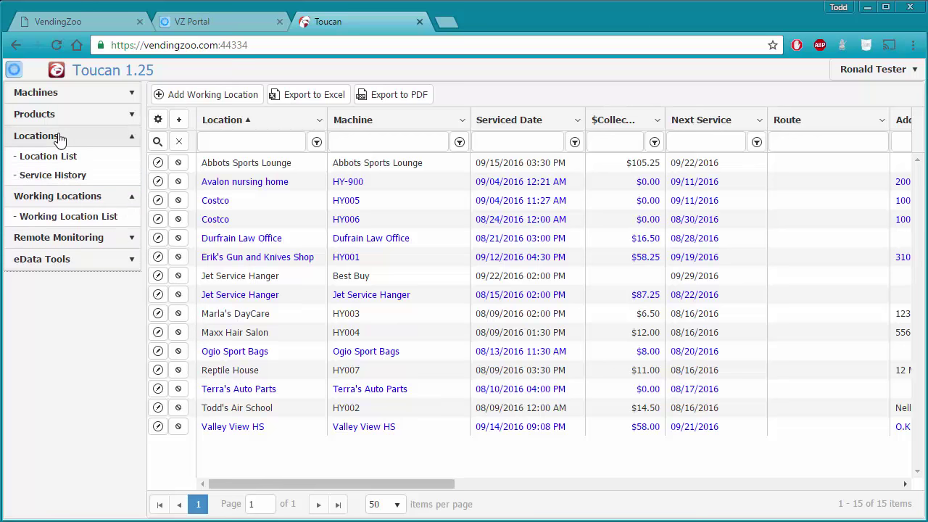
click(75, 181)
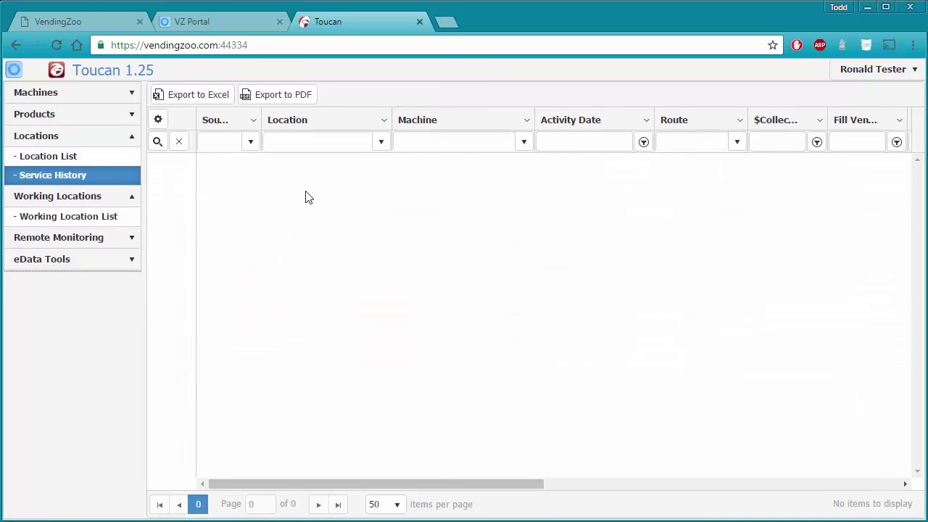
click(525, 143)
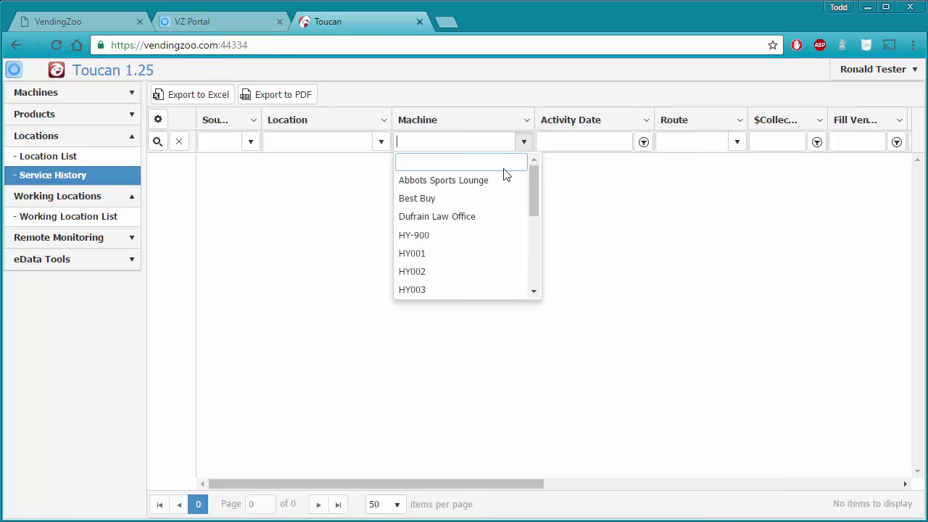
click(461, 219)
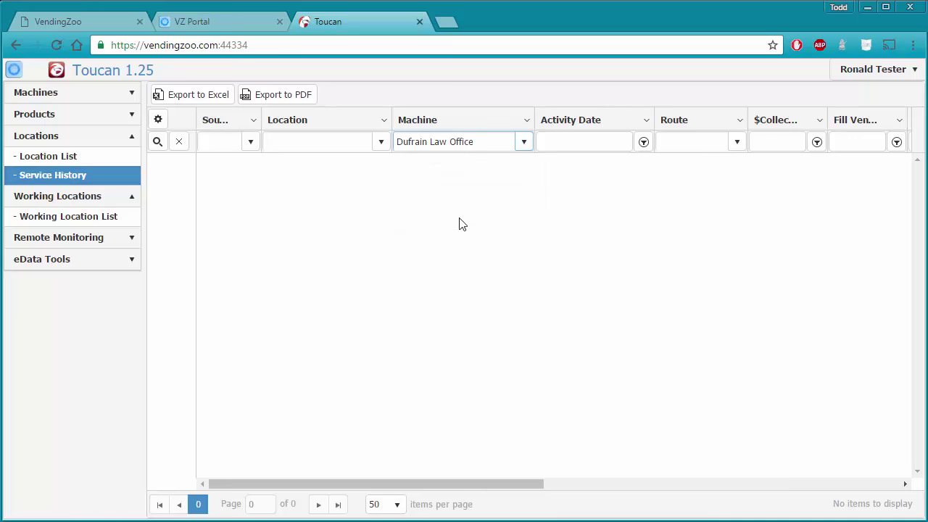
click(158, 142)
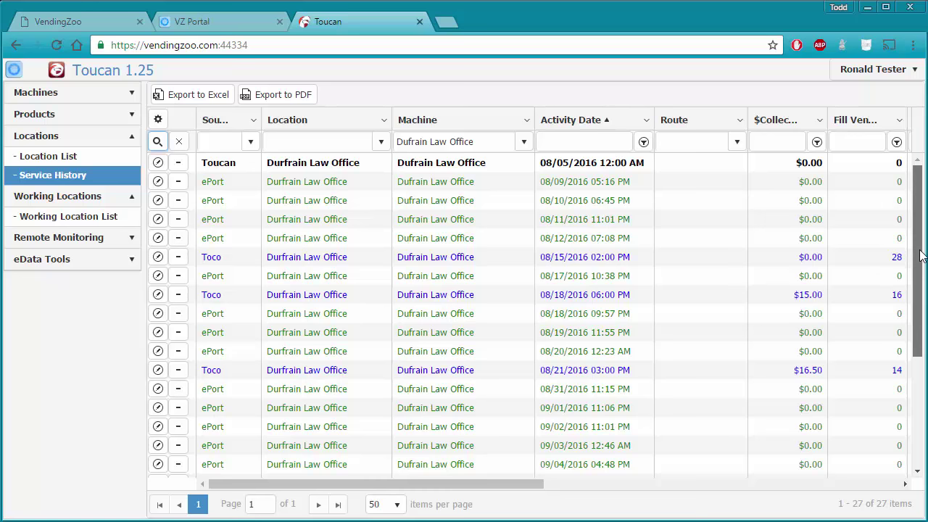
mouse_move(917, 259)
mouse_down()
mouse_move(915, 386)
mouse_move(924, 246)
mouse_up()
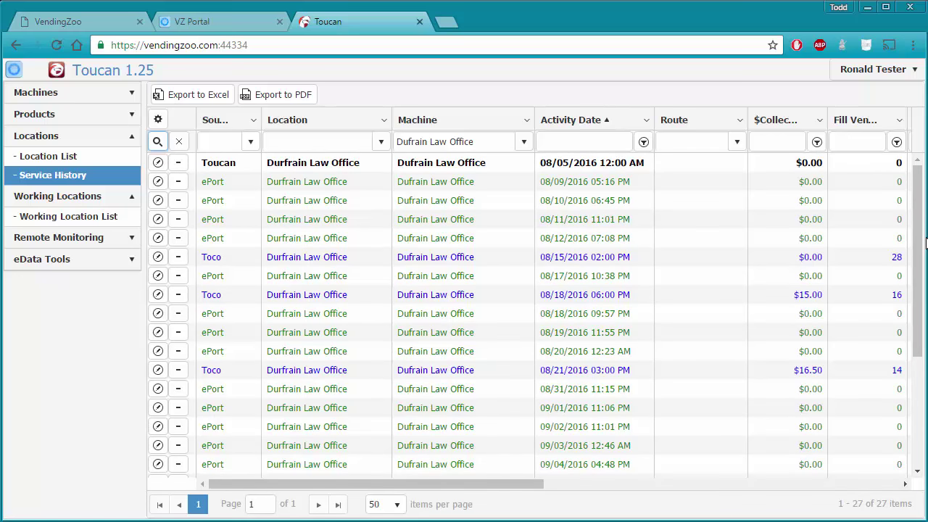
- Run the Machine Inventory report for the Durfrain Law Office location and review the product level and estimated fill of each coil
click(84, 241)
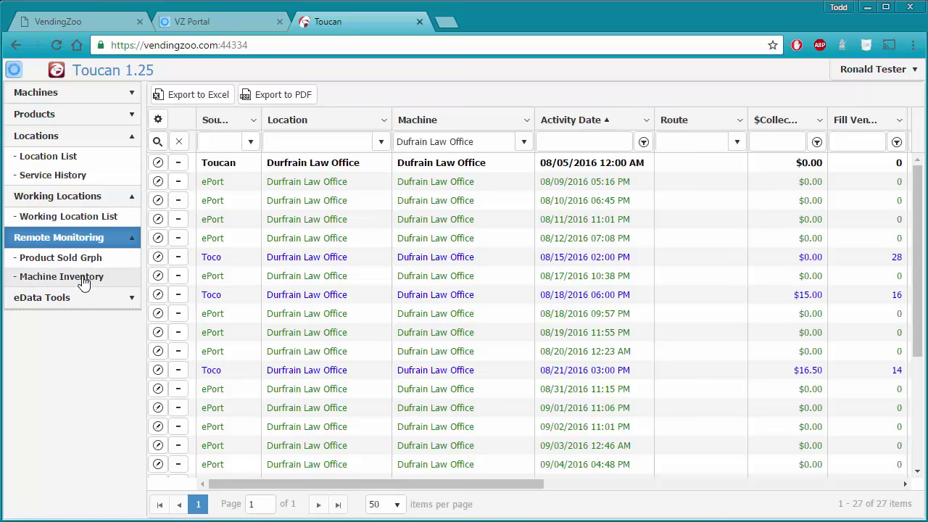
click(84, 279)
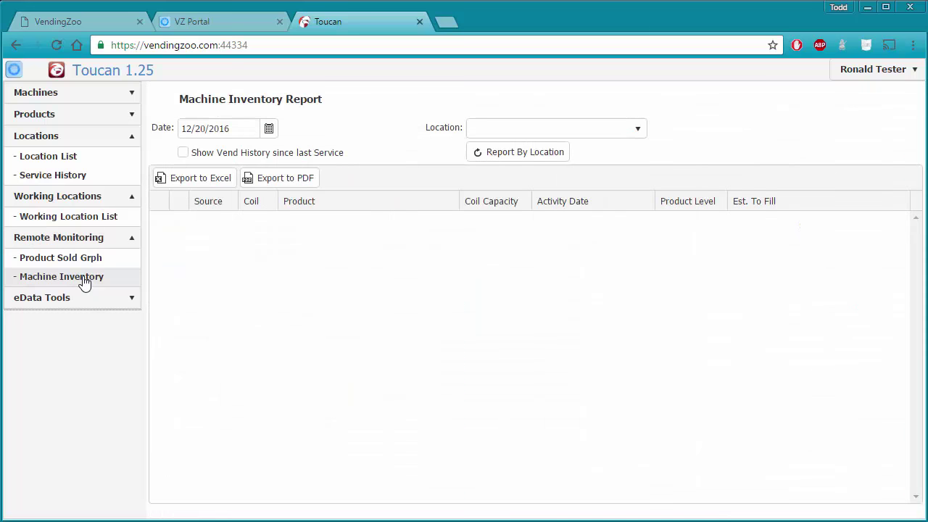
click(639, 131)
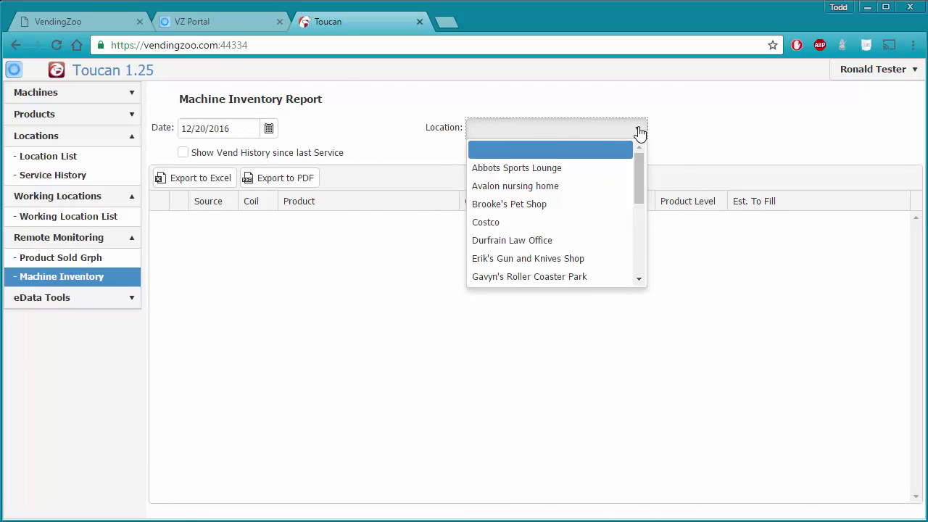
click(532, 244)
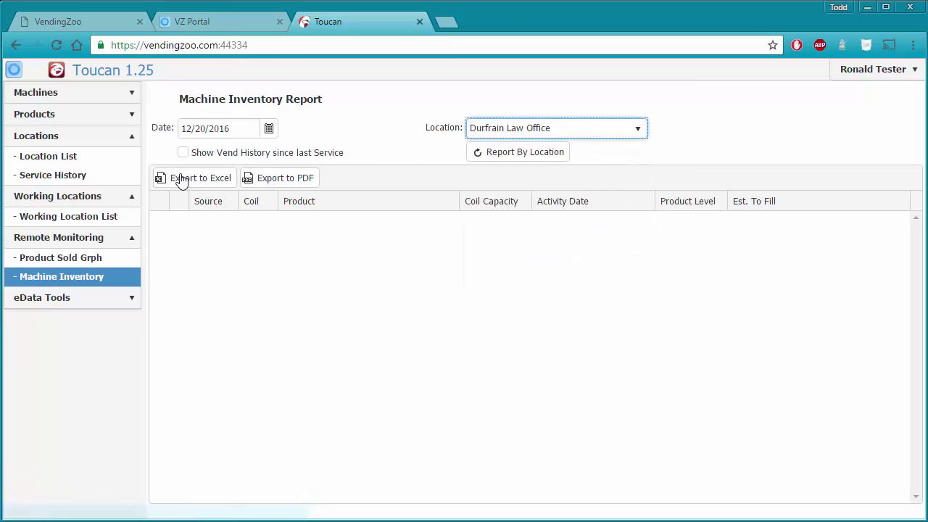
click(545, 152)
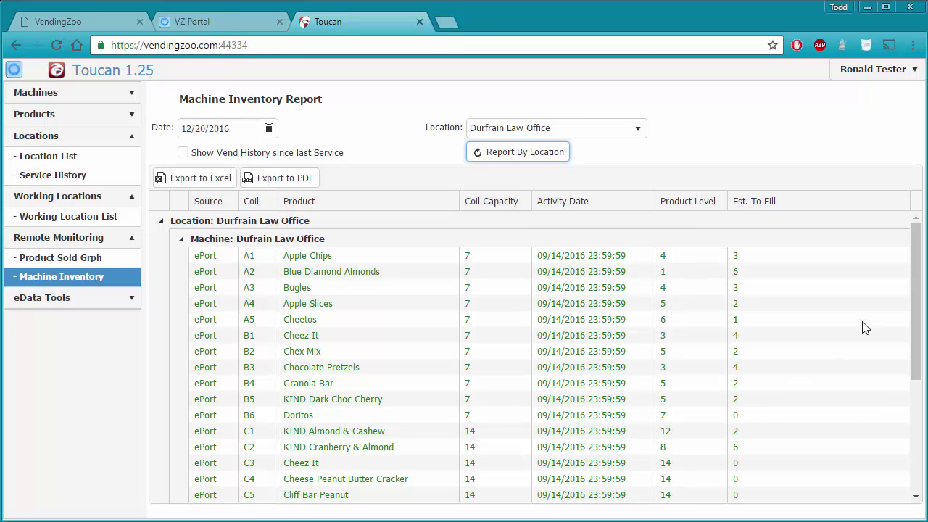
drag(915, 272, 902, 385)
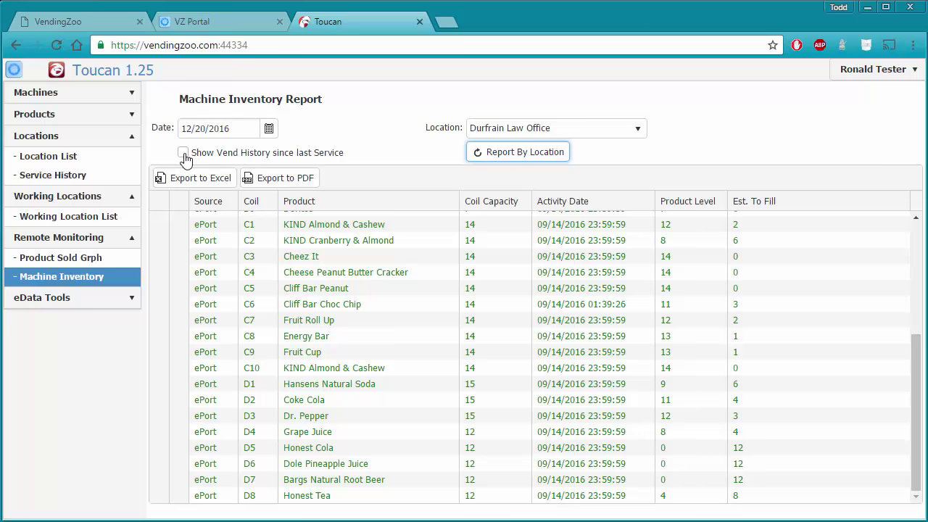
- Rerun the inventory report with vend history since last service included, and examine the daily vends and product levels per coil
click(185, 153)
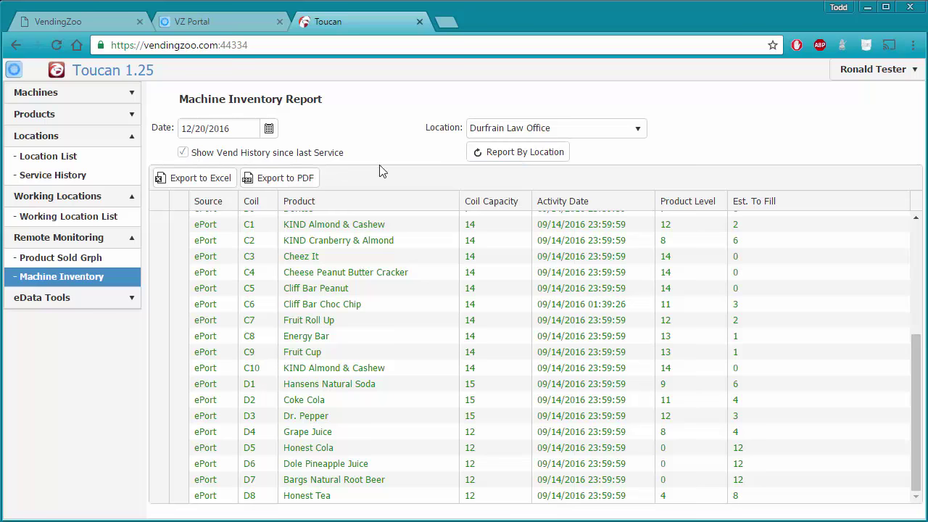
click(517, 158)
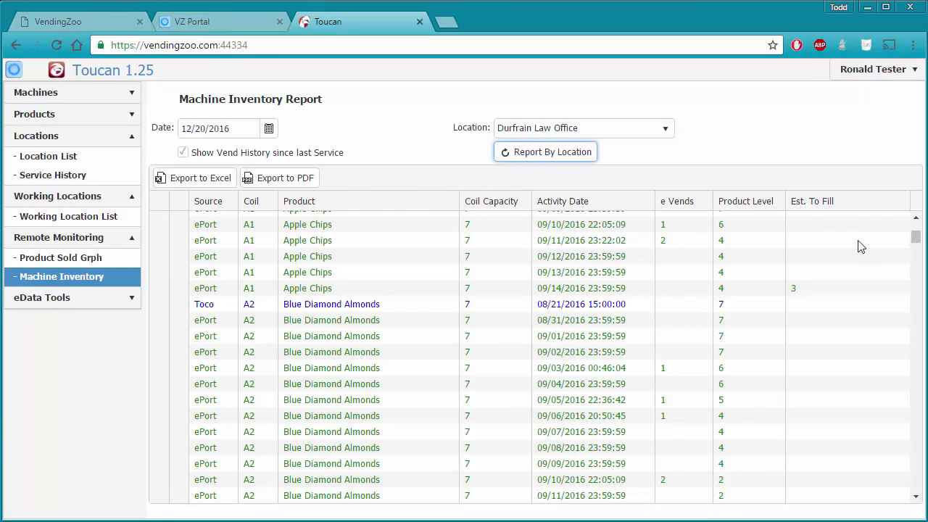
scroll(915, 237, up, 2)
scroll(916, 237, up, 2)
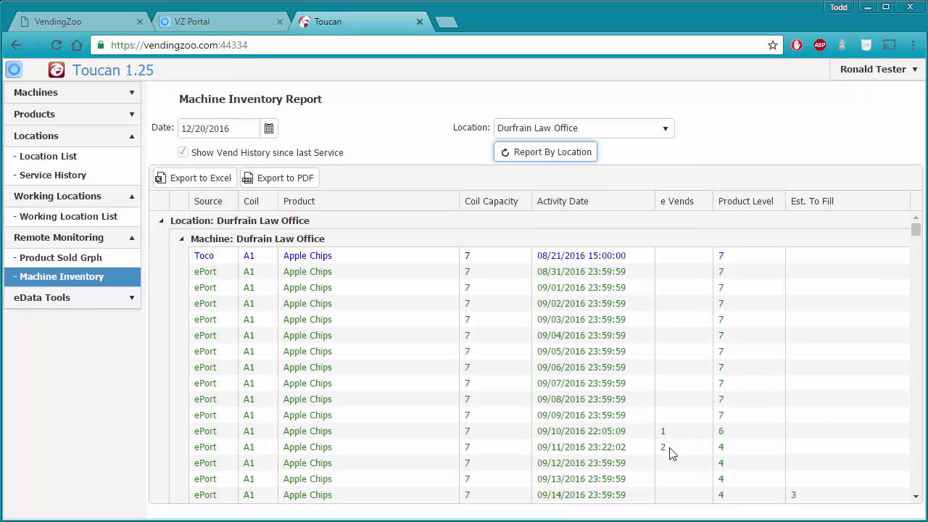
scroll(738, 452, down, 1)
scroll(738, 452, down, 1)
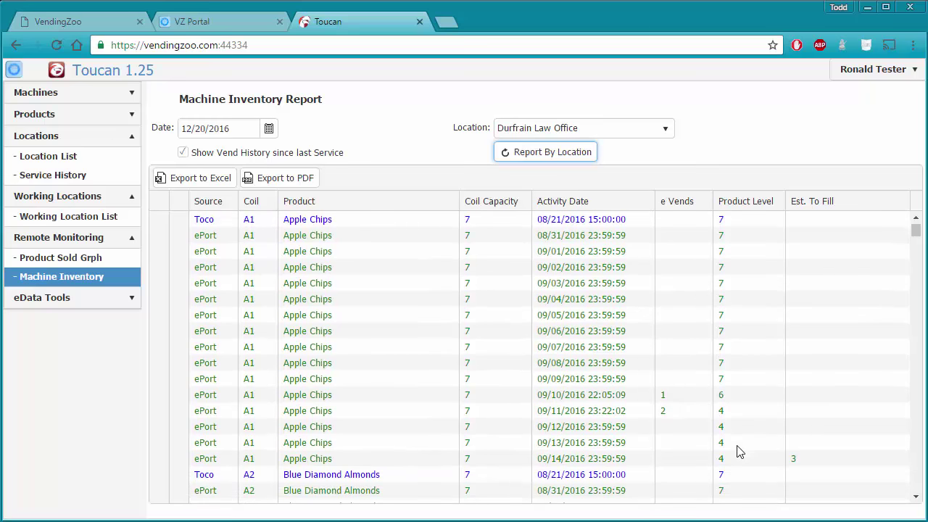
scroll(738, 449, down, 1)
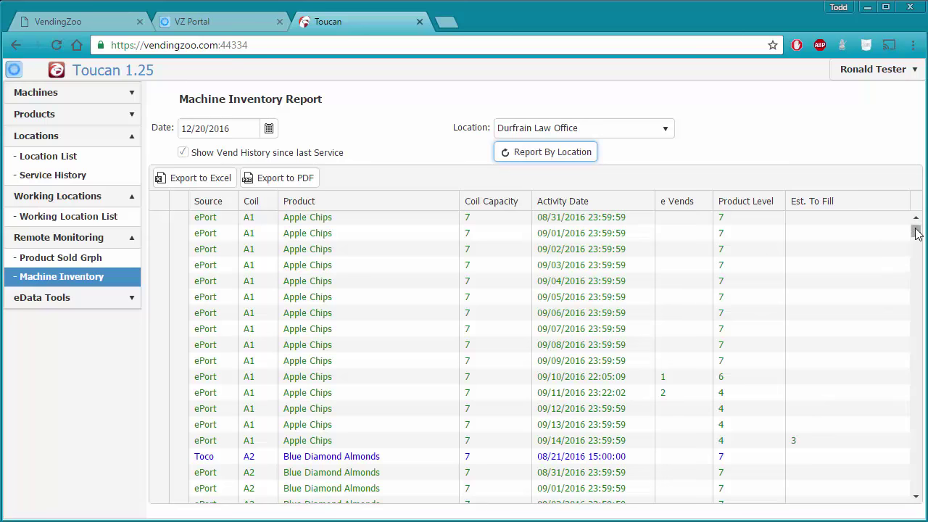
drag(916, 232, 916, 485)
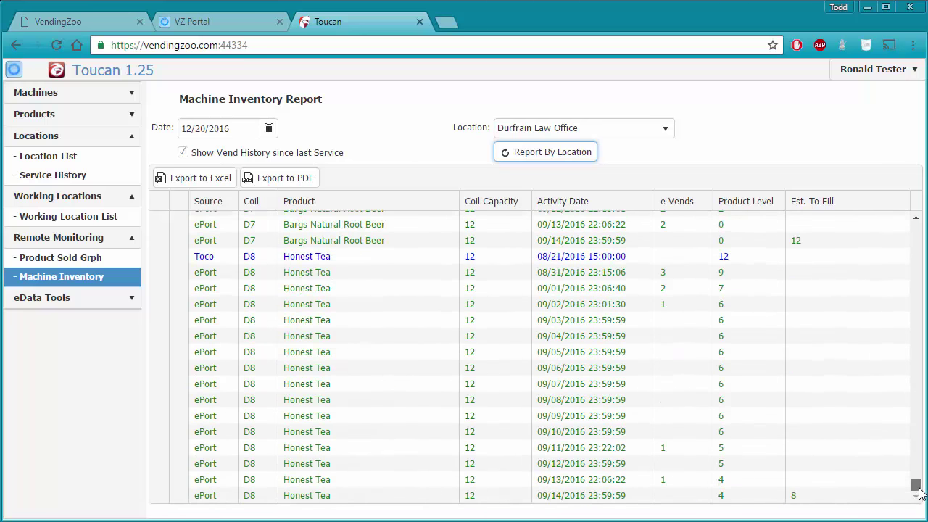
scroll(832, 469, up, 5)
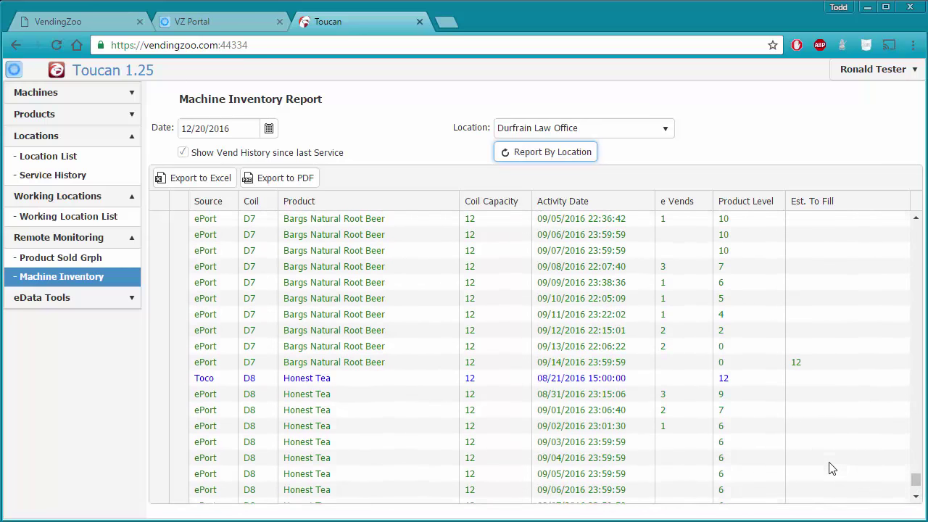
scroll(831, 466, down, 1)
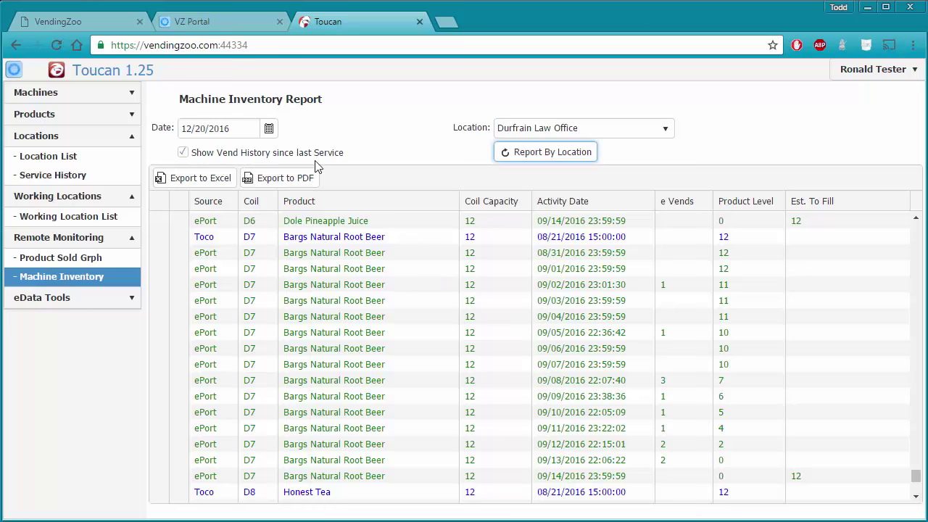
- Rerun the Durfrain Law Office inventory report without vend history and review the coils from the start of the list
click(182, 153)
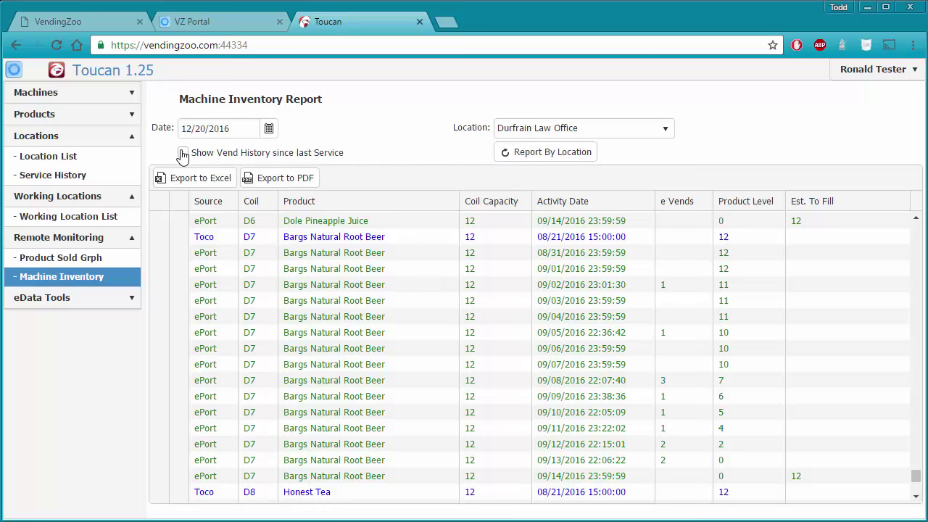
click(515, 164)
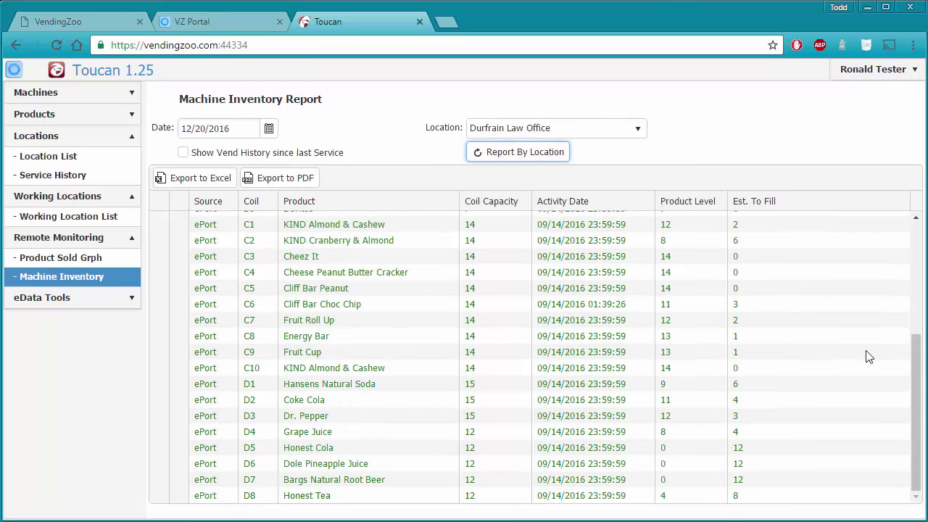
drag(915, 377, 924, 254)
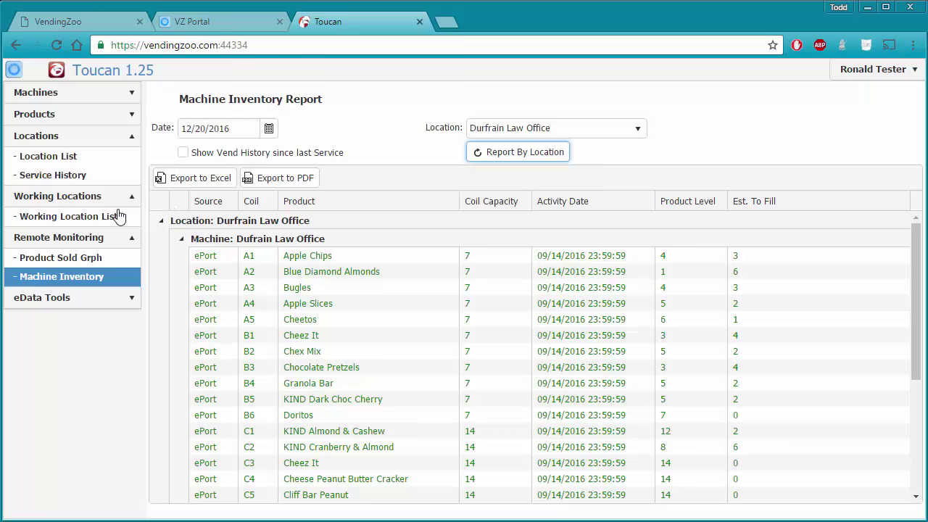
- From the working locations, start a new service for Durfrain Law Office and review the details of coils A2 through B5
click(87, 220)
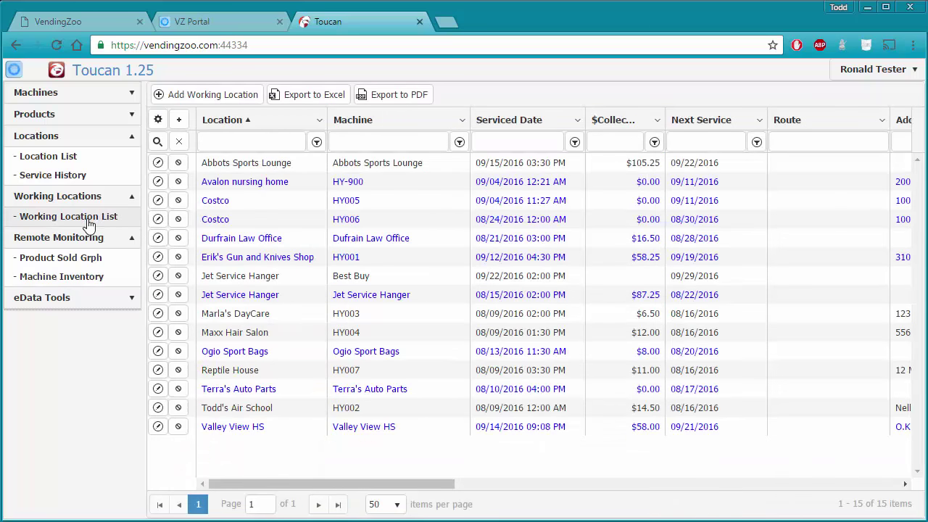
click(159, 240)
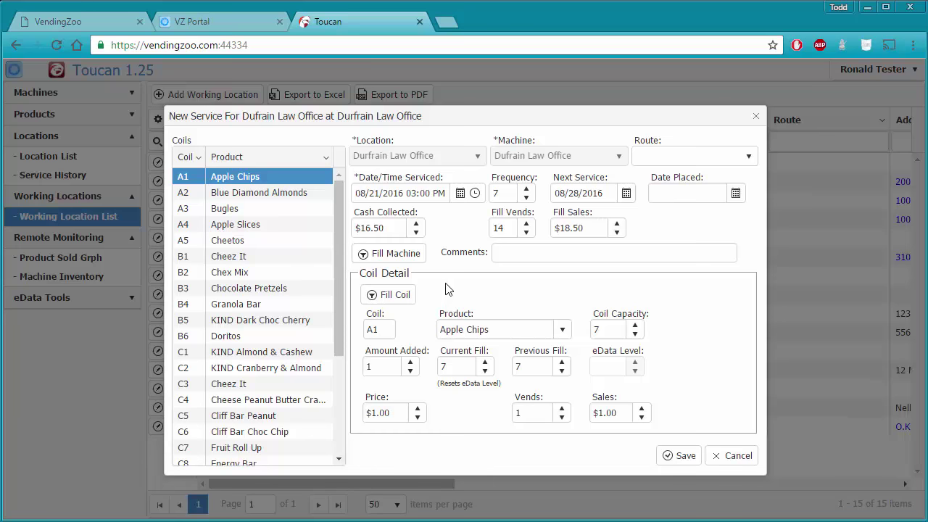
click(242, 191)
click(240, 208)
click(240, 224)
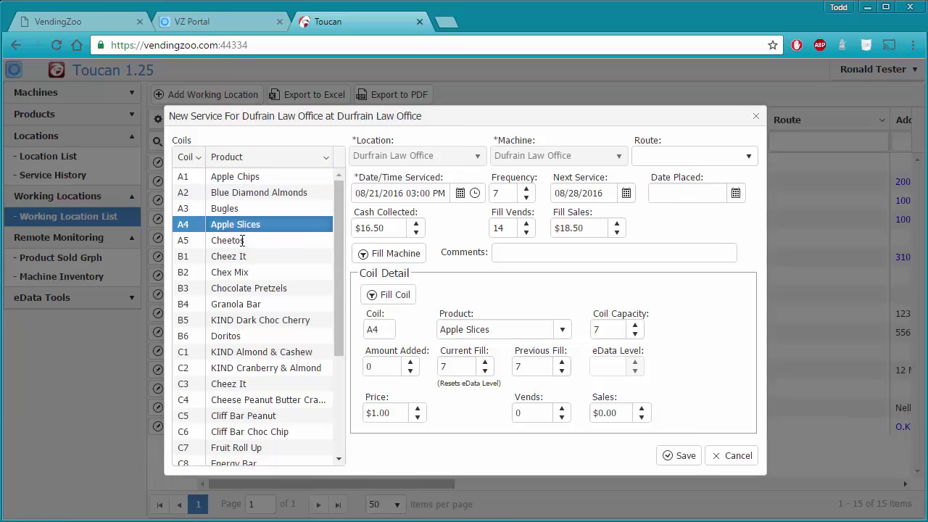
click(242, 240)
click(242, 257)
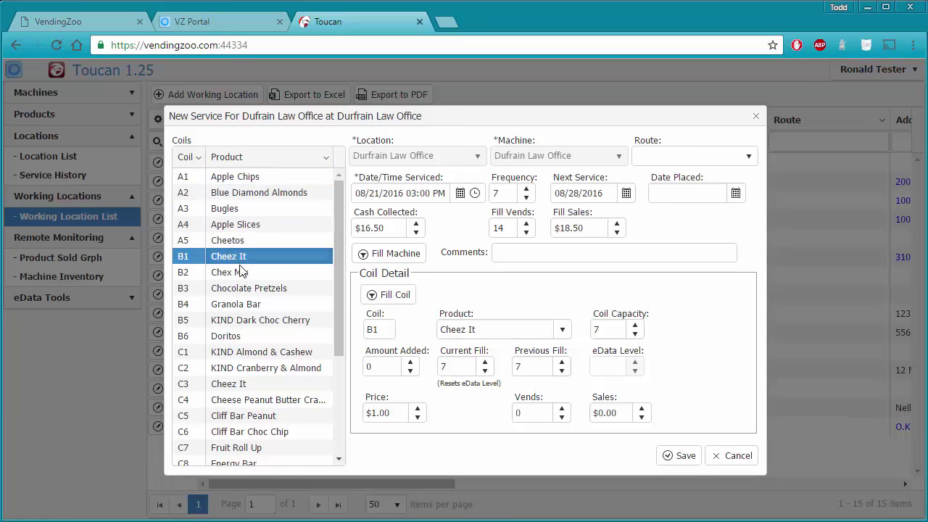
click(242, 273)
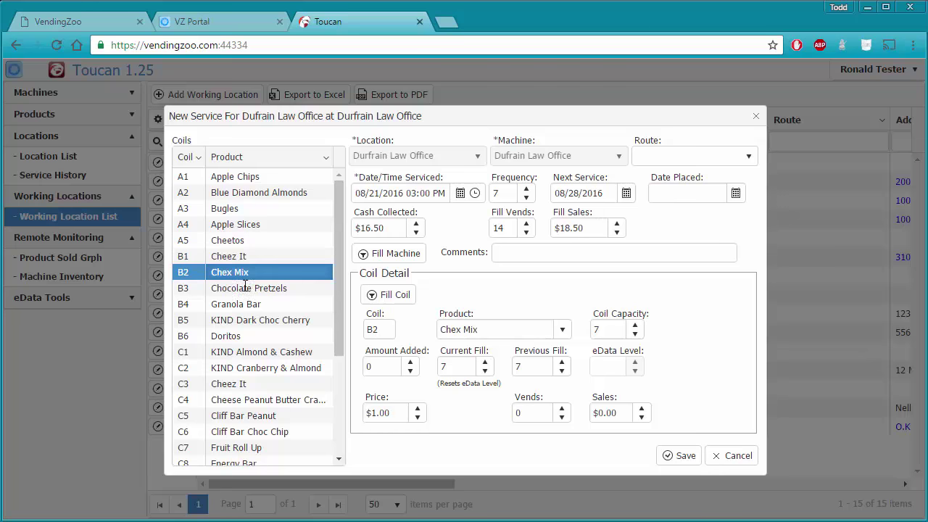
click(243, 289)
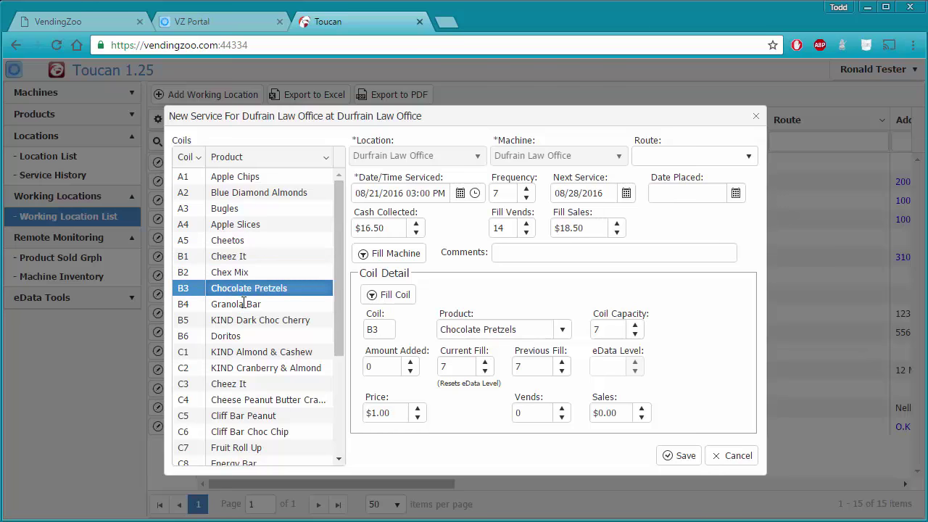
click(244, 305)
click(245, 320)
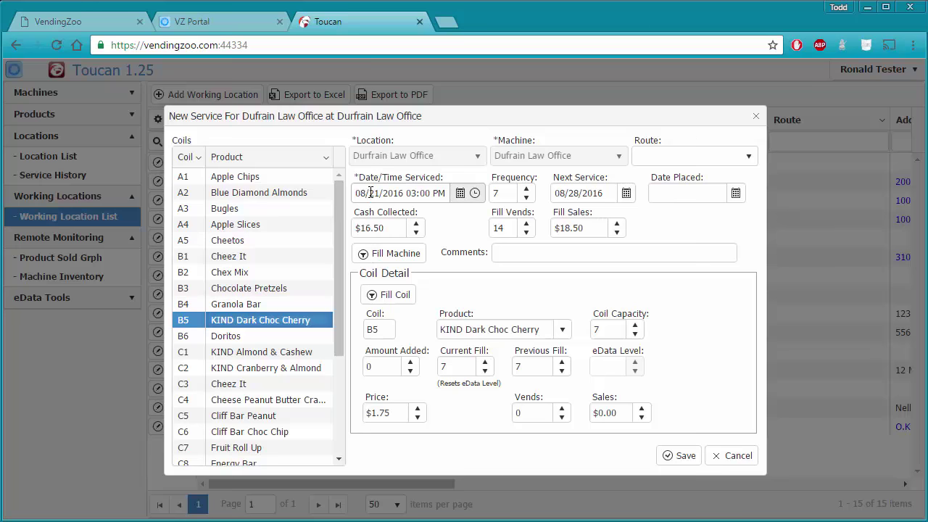
- Review the fill, price and vend details of coils B4 and C1 through C7, finishing on C6 (Cliff Bar Choc Chip)
click(254, 304)
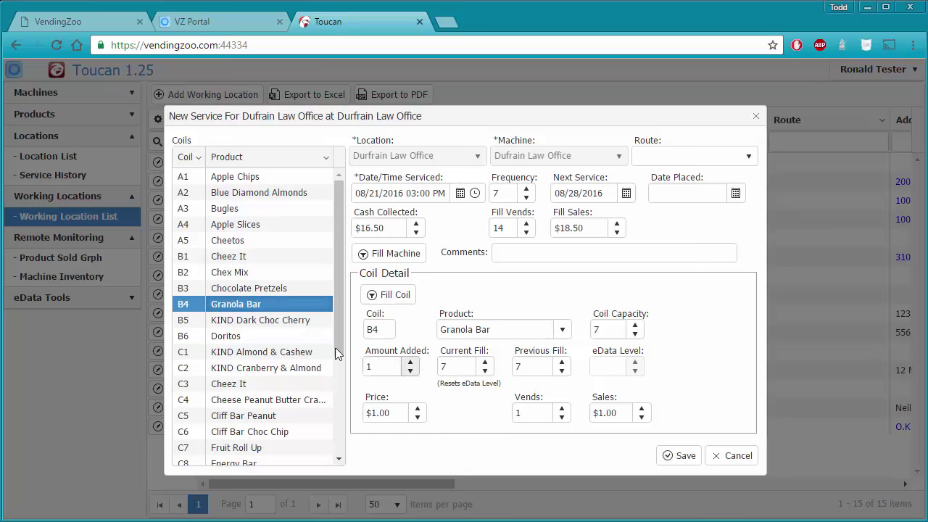
click(281, 352)
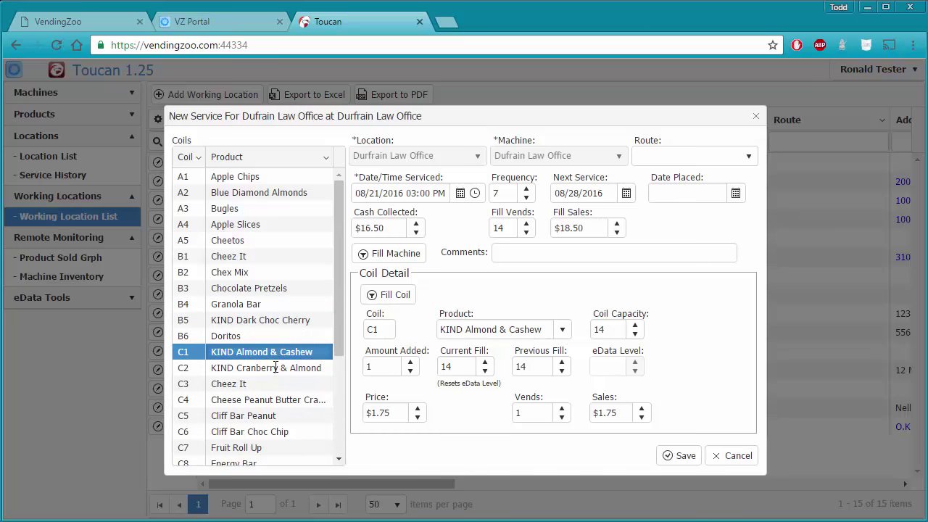
click(276, 367)
click(274, 383)
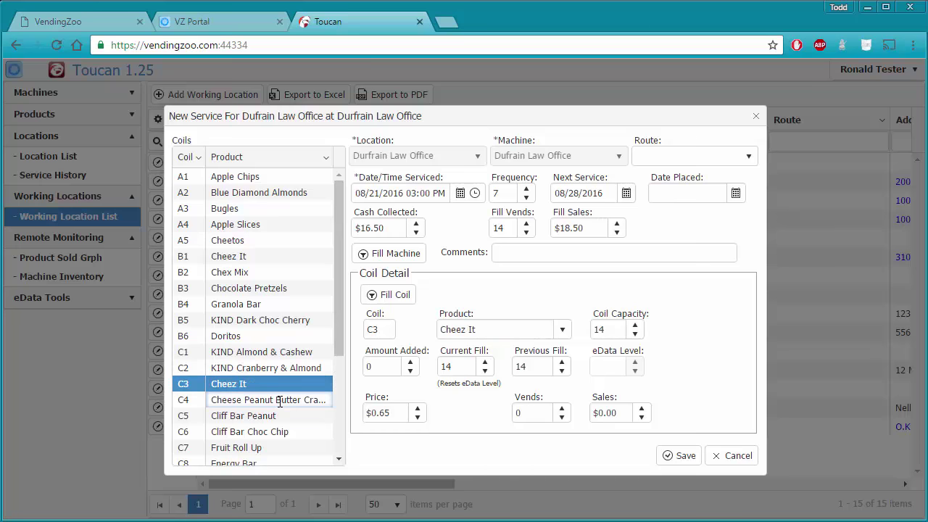
click(280, 399)
click(282, 416)
click(281, 431)
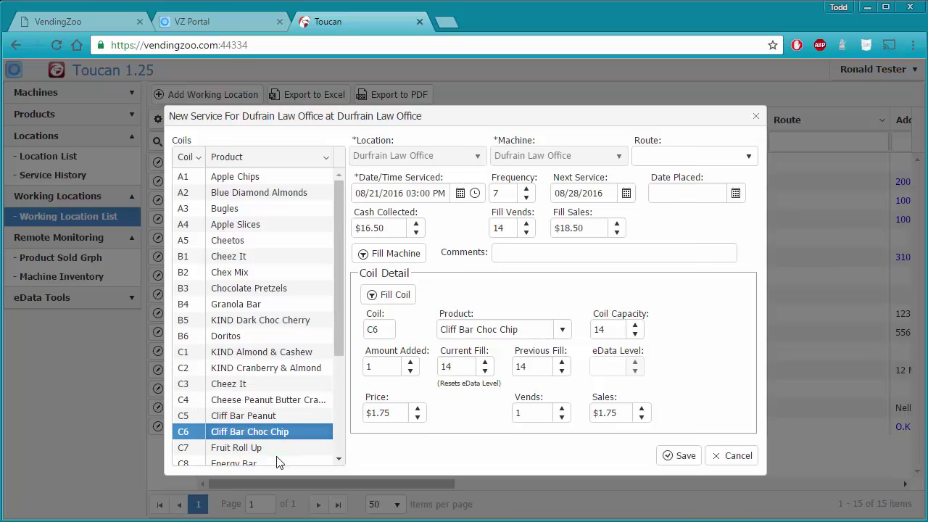
click(274, 449)
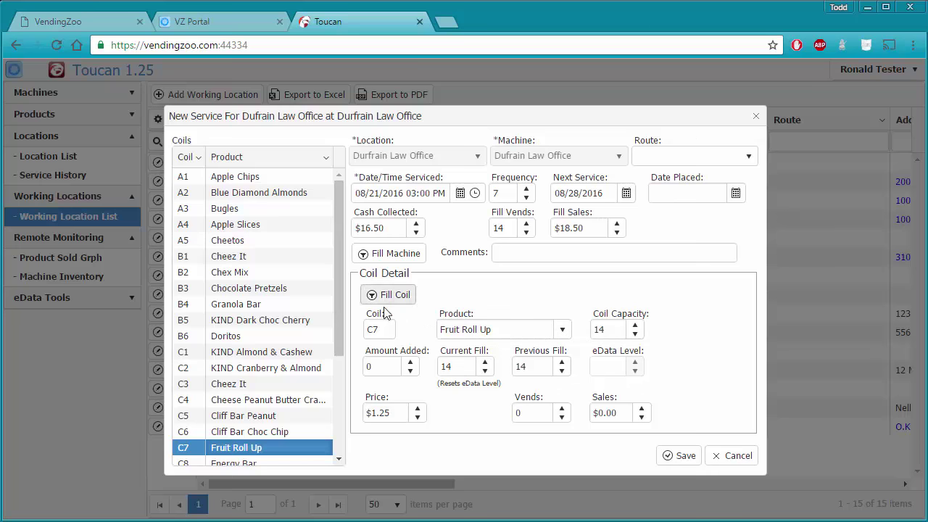
scroll(338, 313, down, 1)
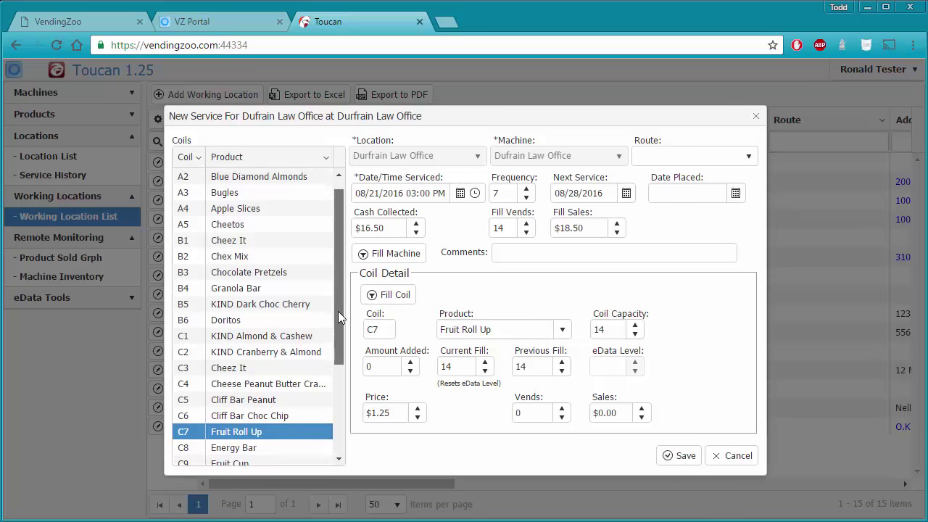
scroll(338, 304, up, 1)
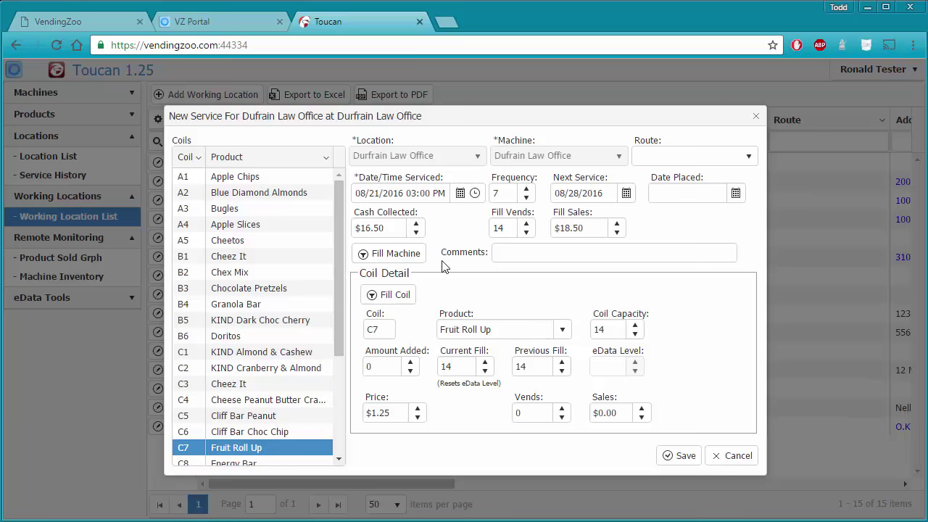
click(242, 433)
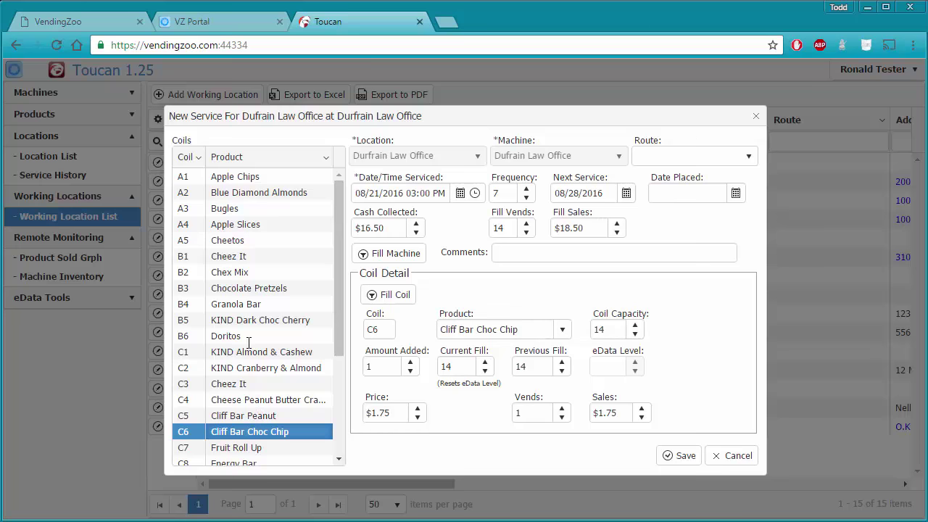
- Try service dates of 09/15/2016 and 09/13/2016 to compare the current fill and eData level of coil C6
click(460, 194)
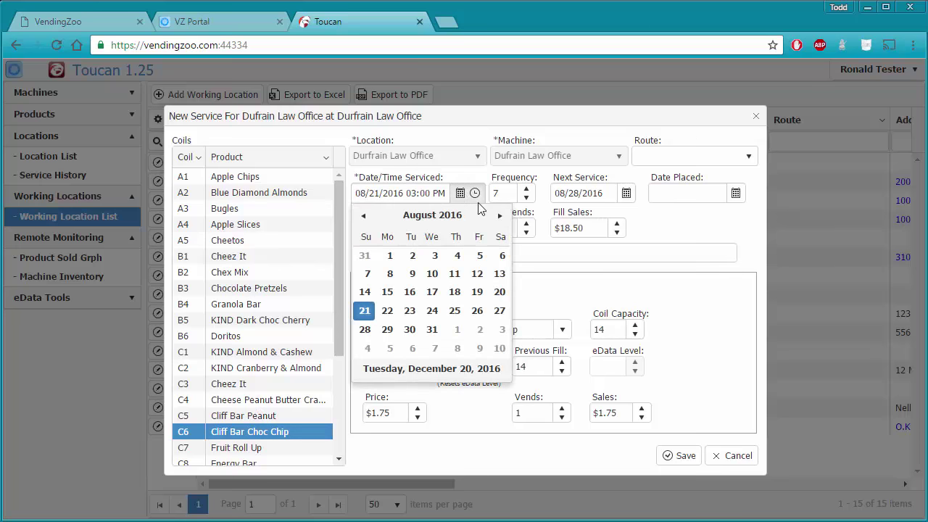
click(500, 216)
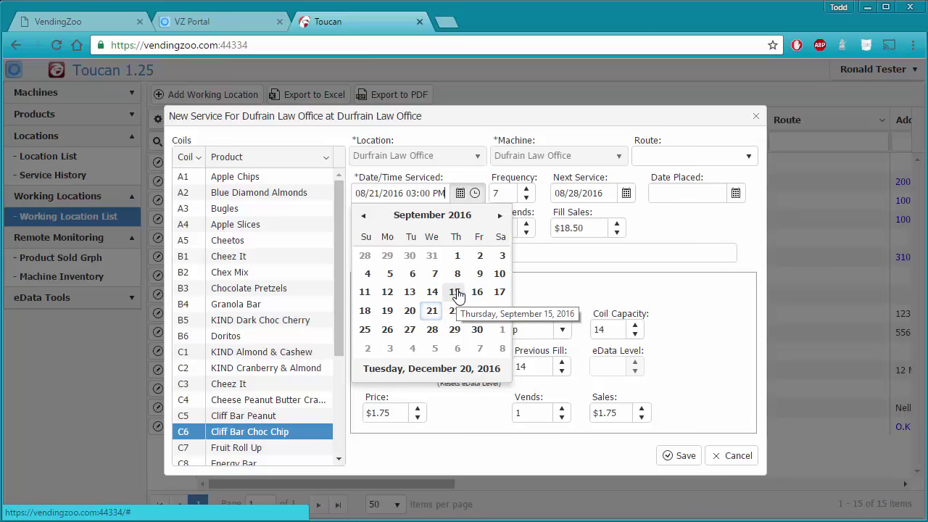
click(455, 293)
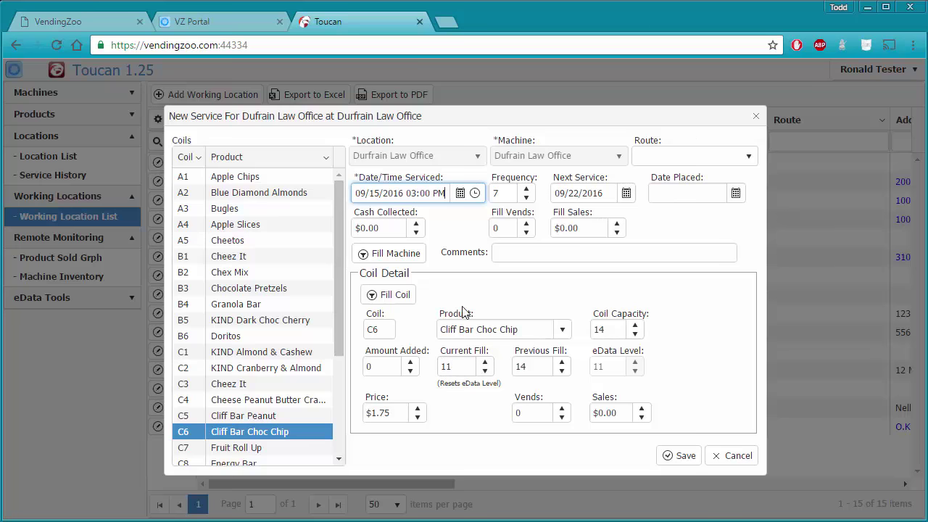
click(461, 193)
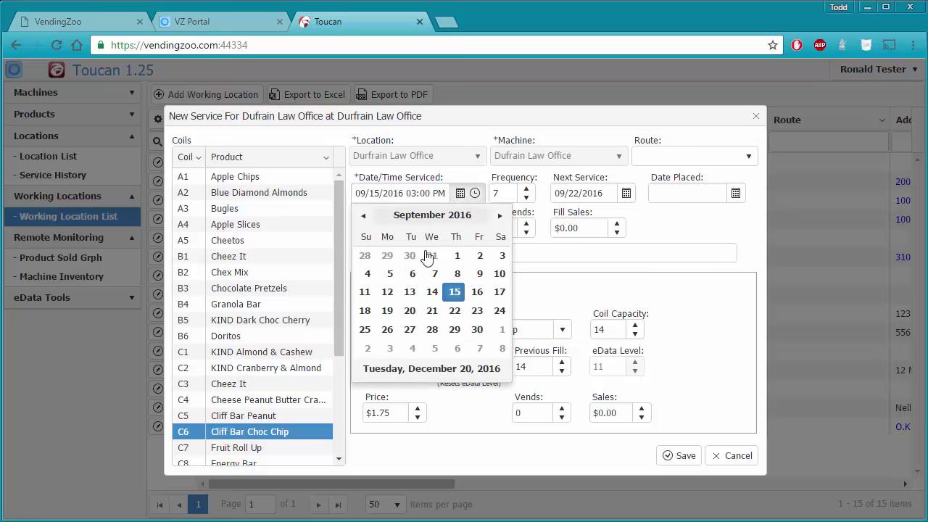
click(410, 293)
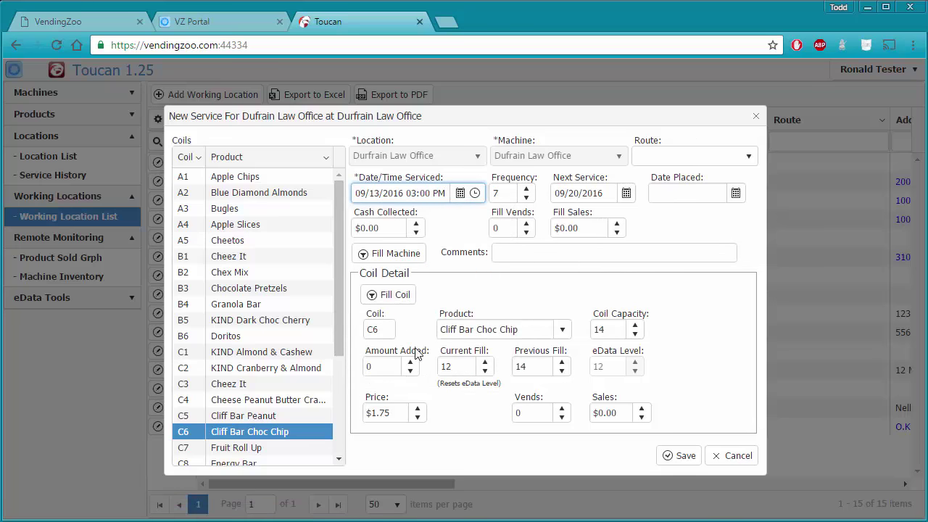
click(447, 366)
scroll(447, 367, up, 1)
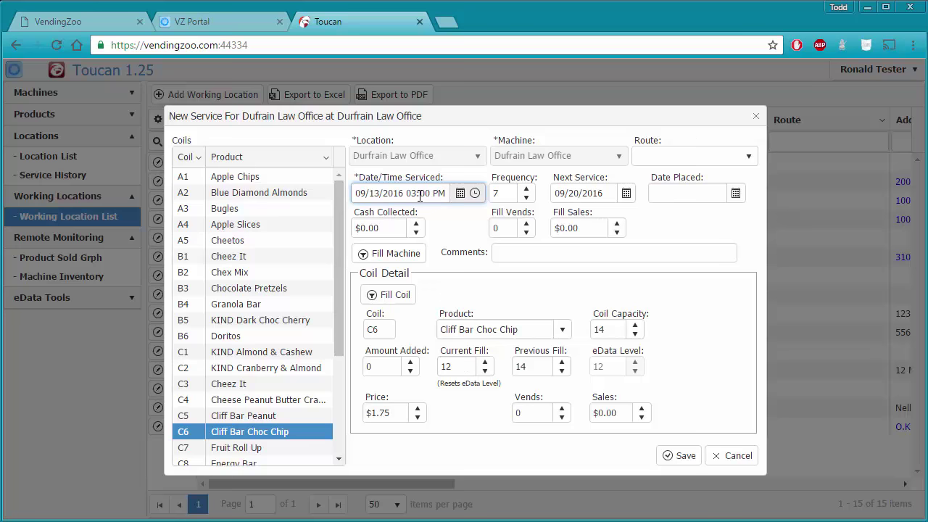
- Set the new service's date and time serviced to 09/14/2016 04:00 PM
click(460, 193)
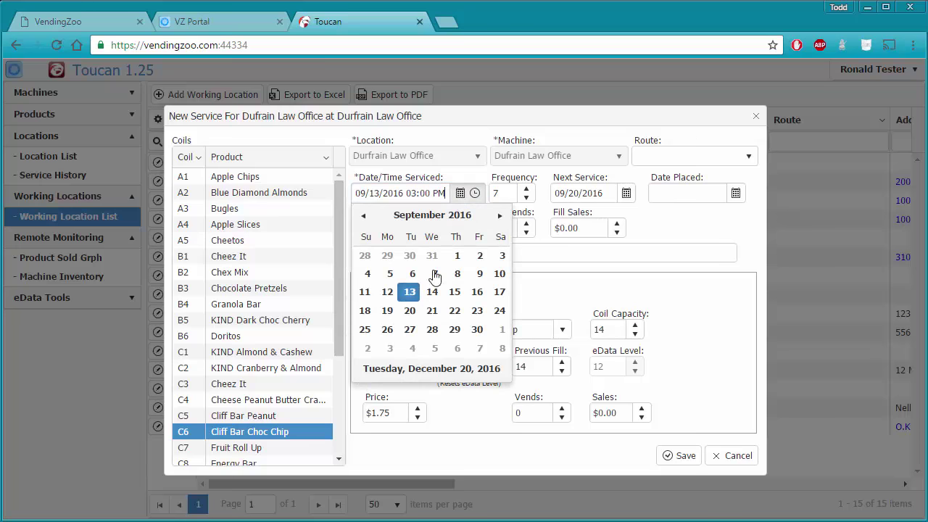
click(433, 292)
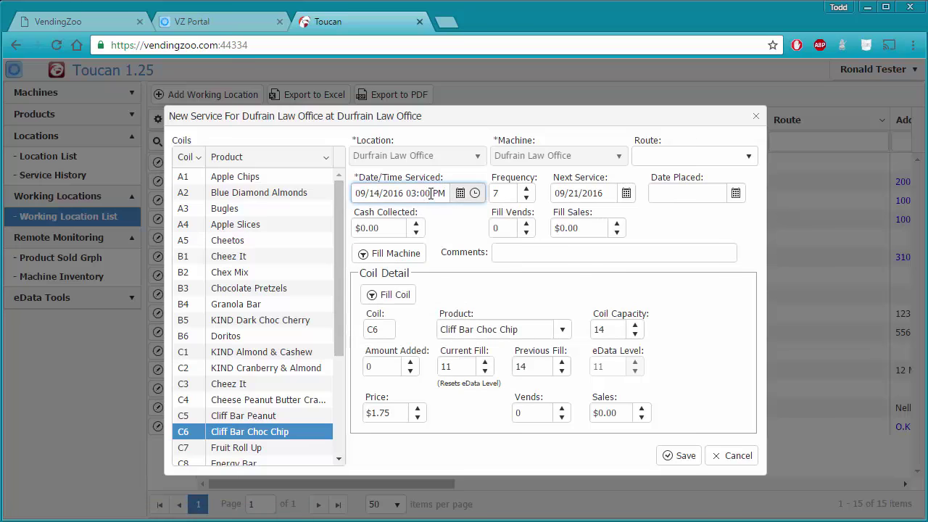
drag(431, 193, 410, 195)
text(4:00)
click(450, 302)
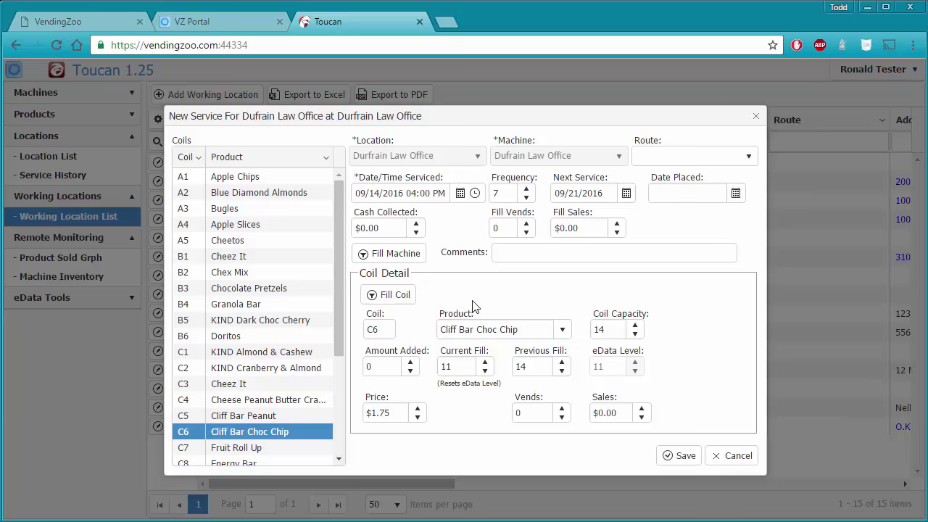
- Enter $100.00 as the cash collected and fill coil C6 (Cliff Bar Choc Chip) to capacity
click(389, 228)
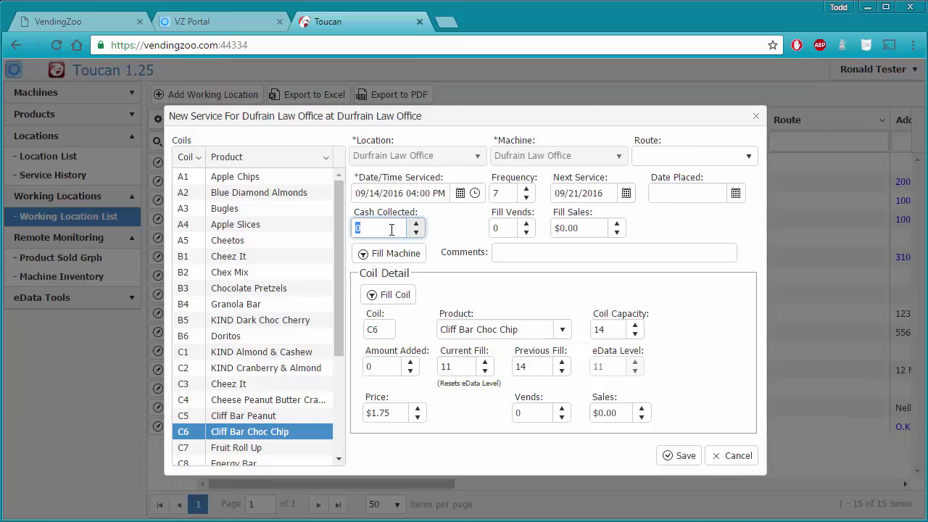
text(100.00)
click(379, 225)
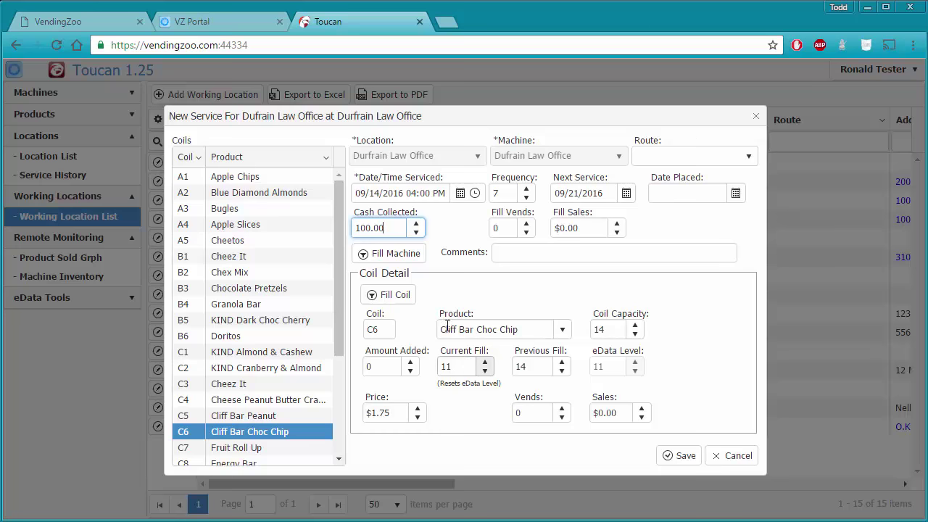
click(397, 297)
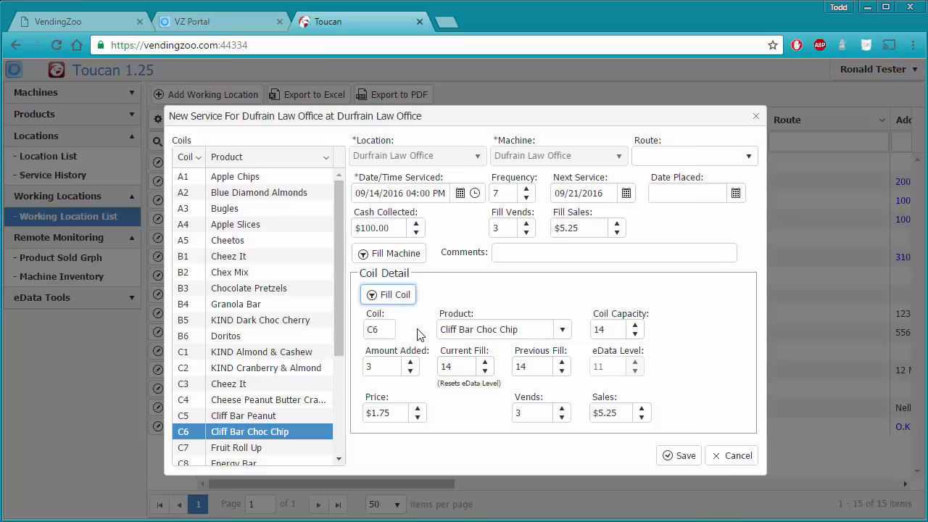
- Apply the coil fill to C4, check coils C5 and C3, and fill coil C2 (KIND Cranberry & Almond)
click(278, 401)
click(388, 295)
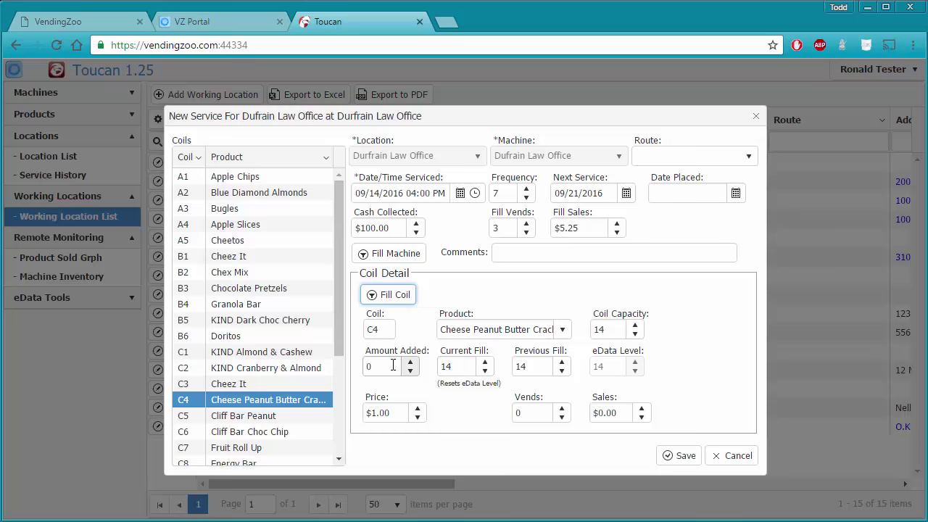
click(276, 416)
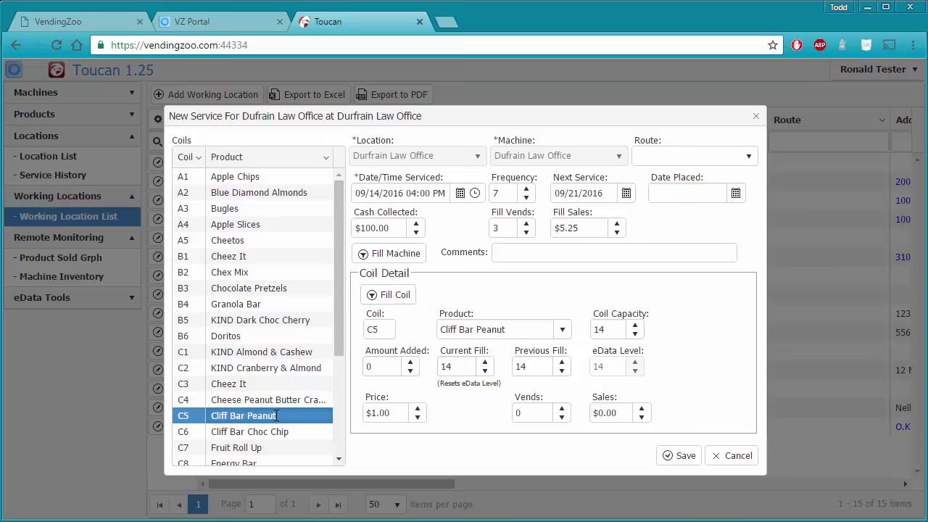
click(276, 399)
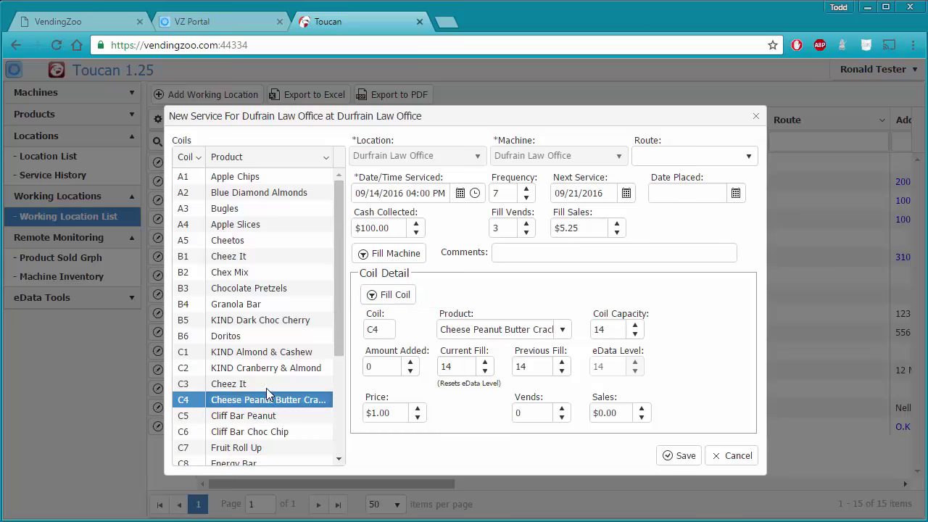
click(265, 383)
click(265, 368)
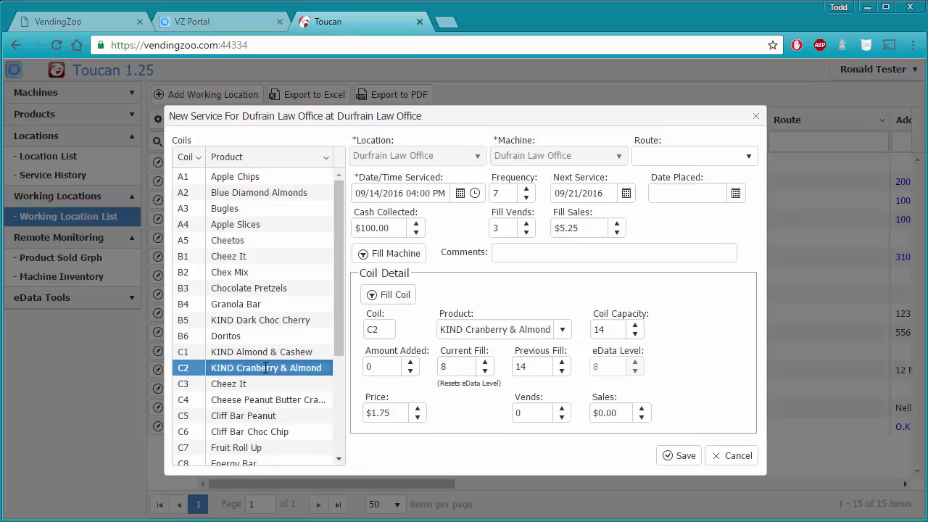
click(398, 299)
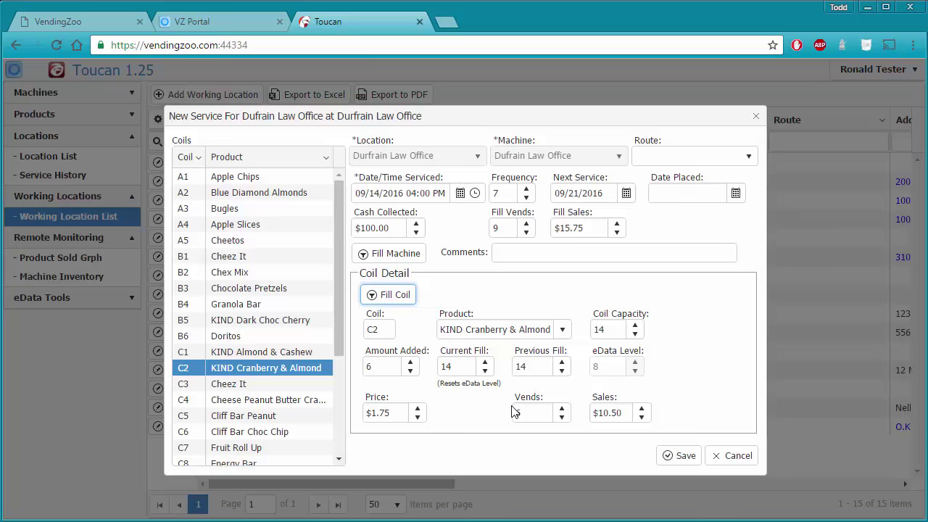
- Check coils C5, C6 and B6, and fill coils A1 (Apple Chips), A2 (Blue Diamond Almonds) and A3 (Bugles) to capacity
click(304, 416)
click(305, 432)
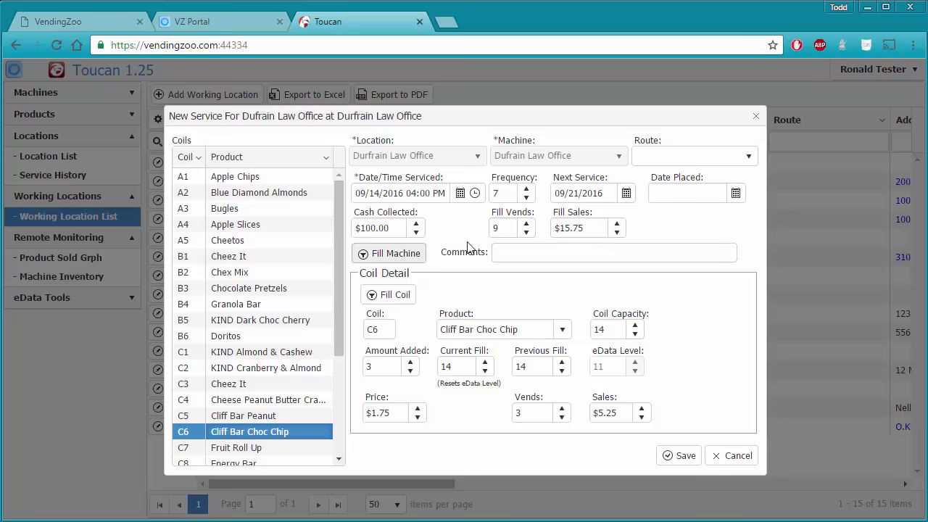
click(237, 335)
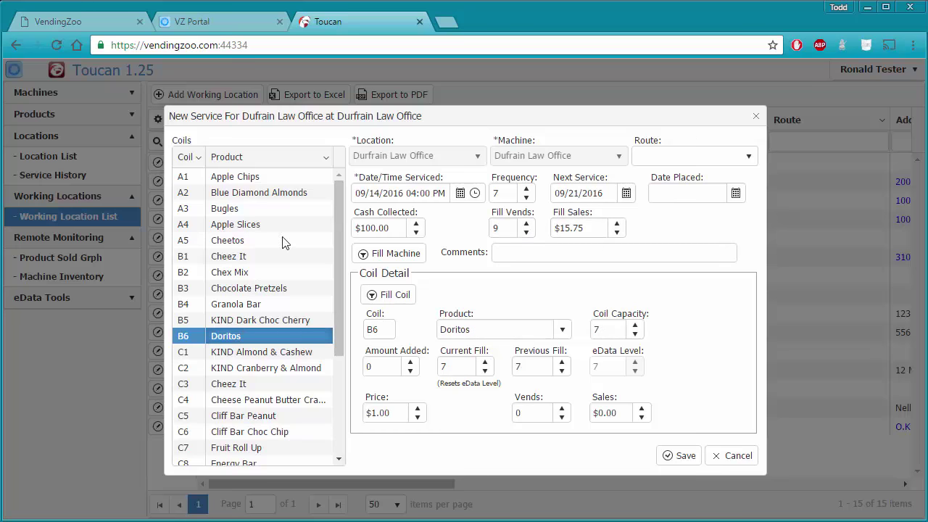
click(239, 176)
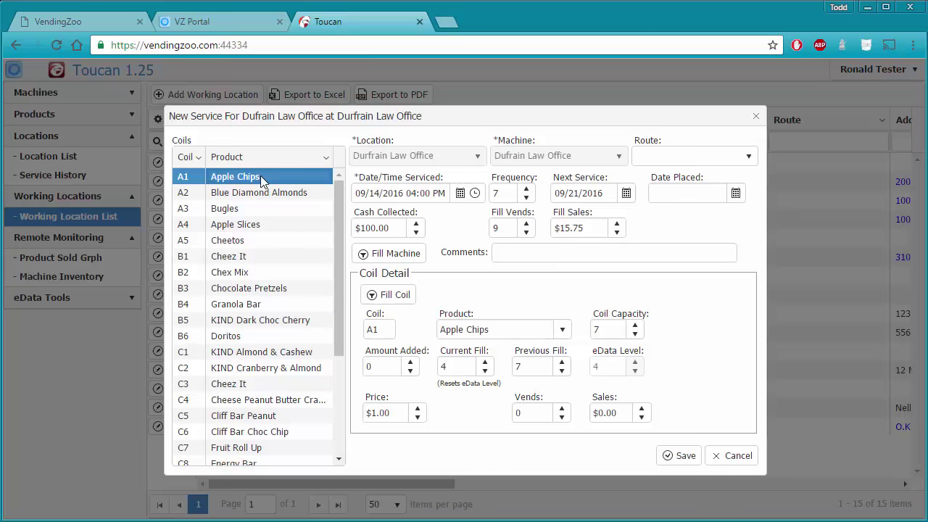
click(383, 297)
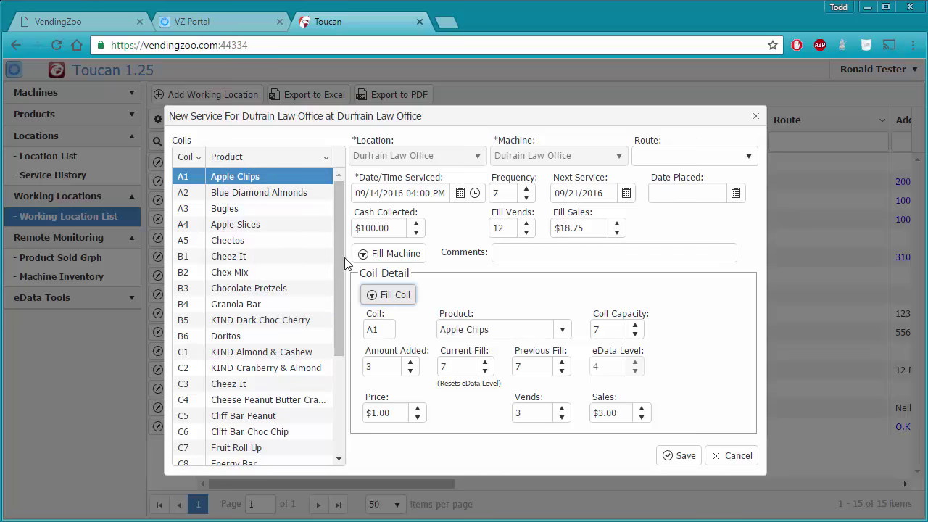
click(243, 192)
click(372, 295)
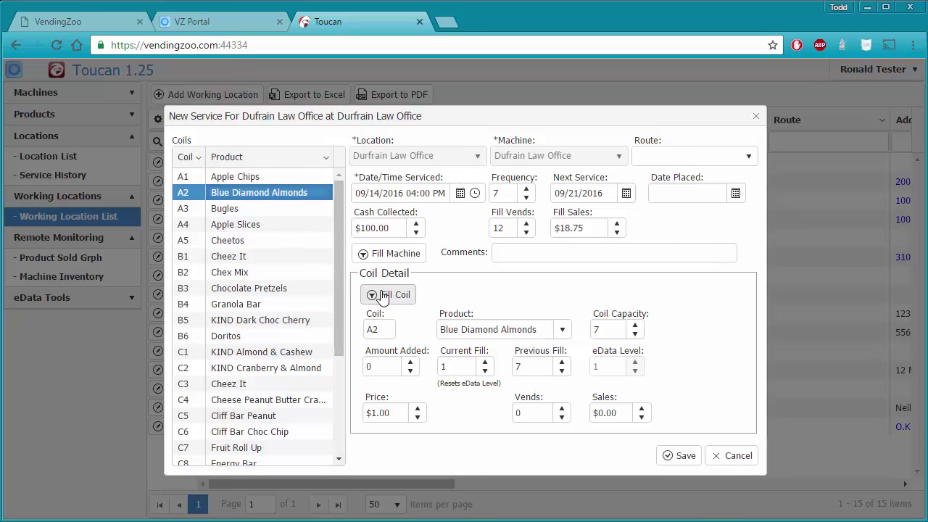
click(252, 208)
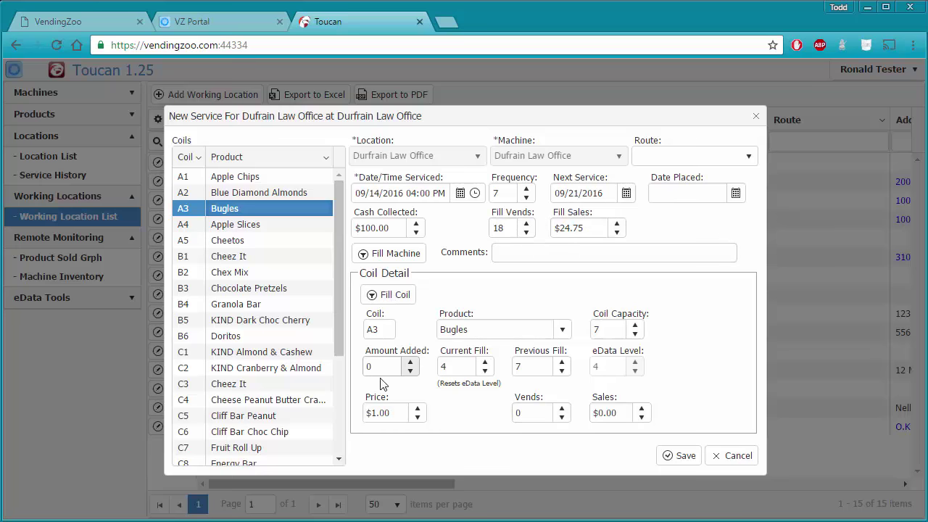
click(393, 296)
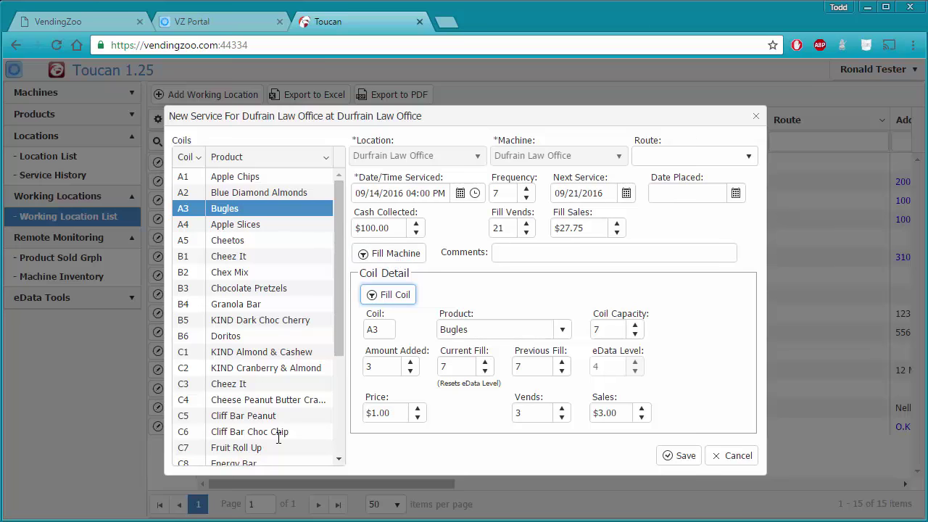
- Fill the whole machine at once and check the amounts added for coils D5, D6 and D7
click(391, 258)
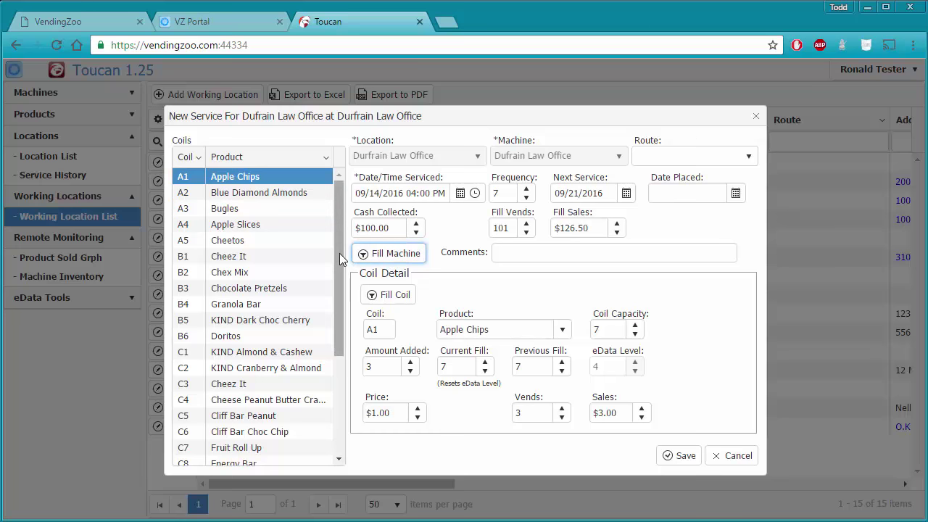
drag(339, 253, 338, 381)
click(301, 408)
click(296, 426)
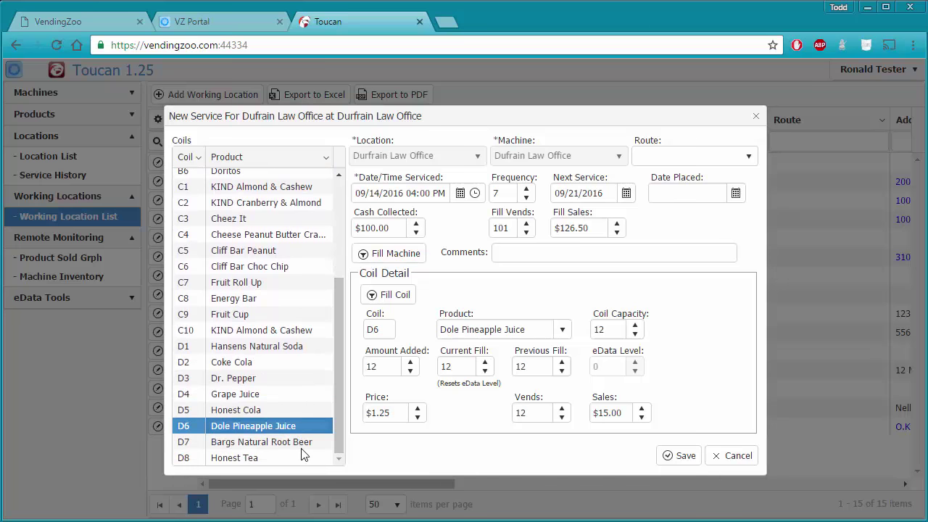
click(302, 444)
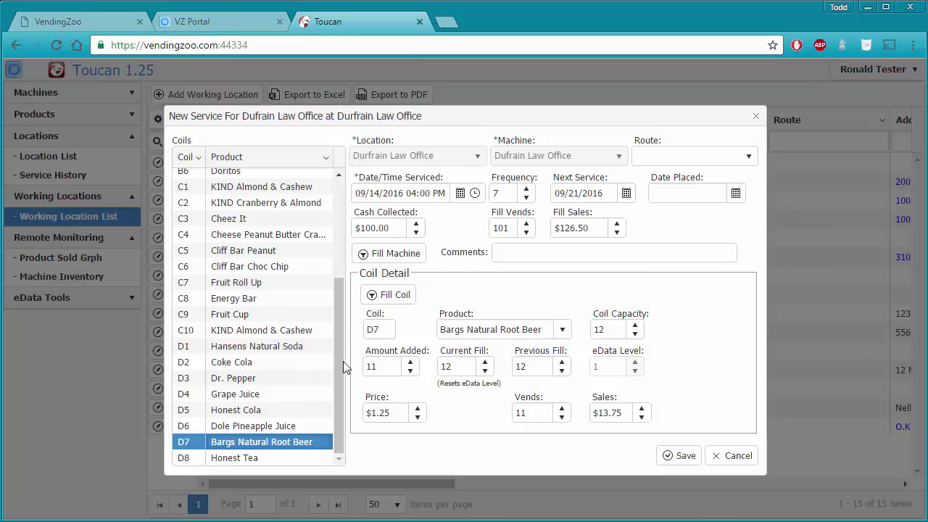
- Change coil A1's product to Fruit Roll Up and set its amount added to 7
drag(339, 362, 291, 185)
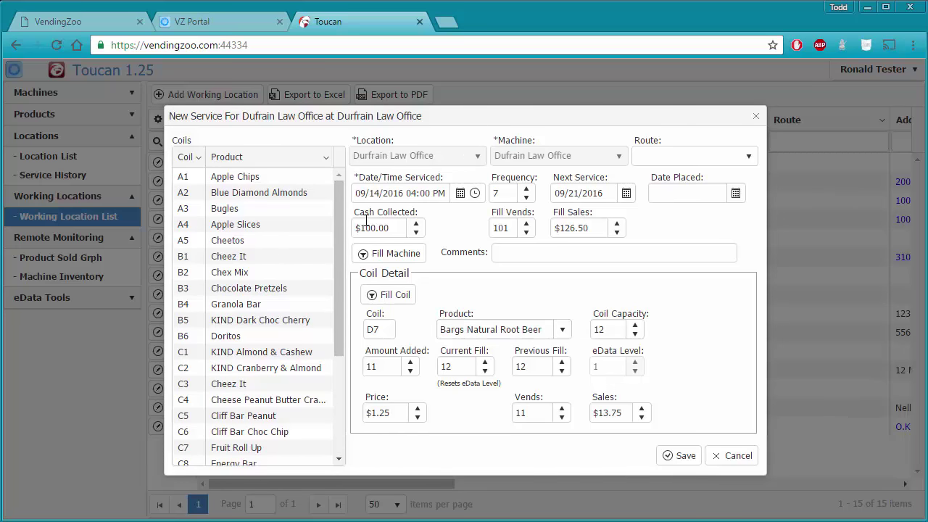
click(273, 178)
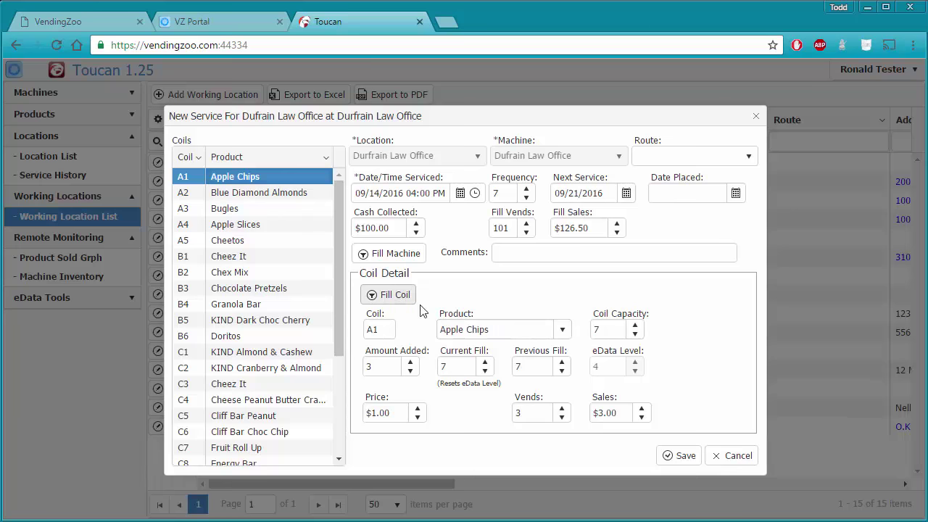
click(563, 334)
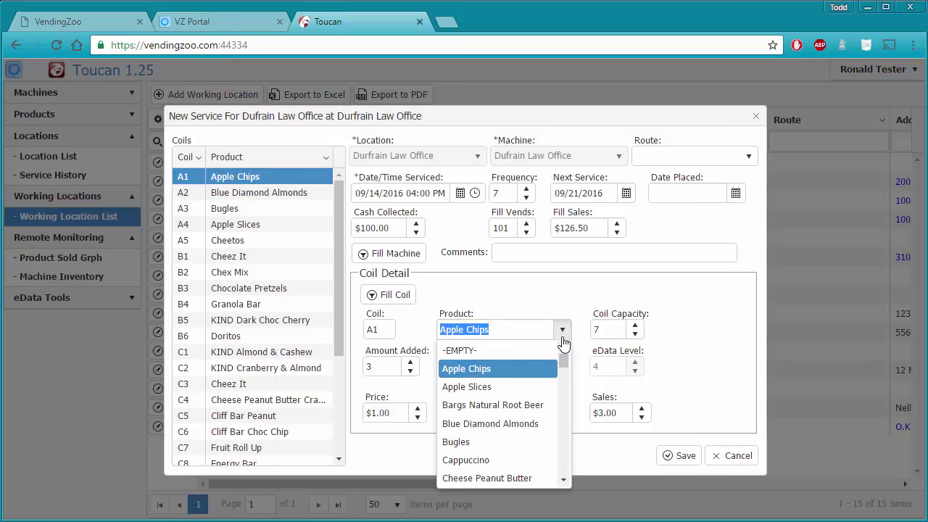
drag(563, 355, 564, 401)
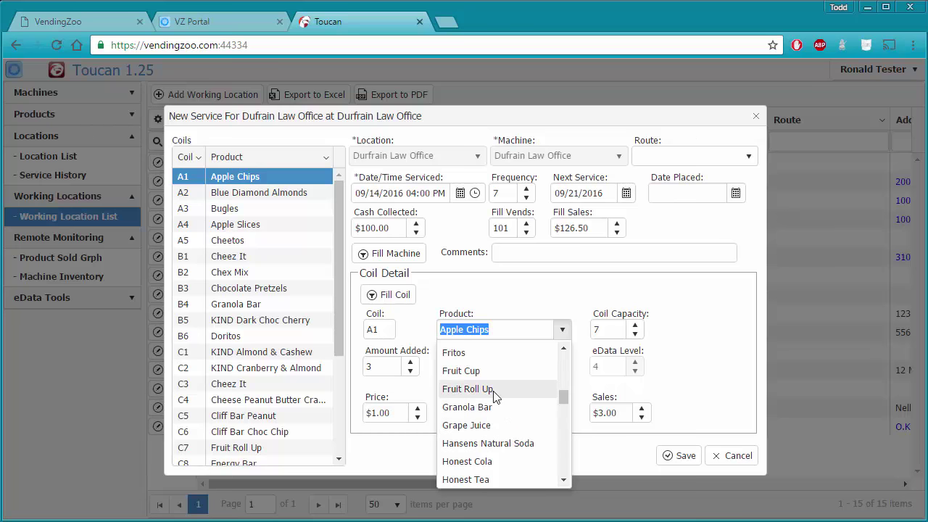
click(468, 389)
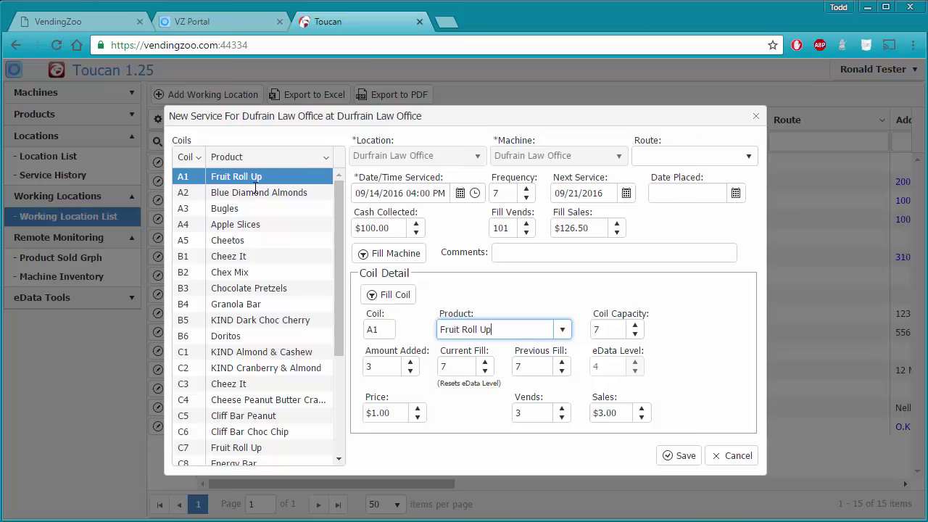
click(386, 366)
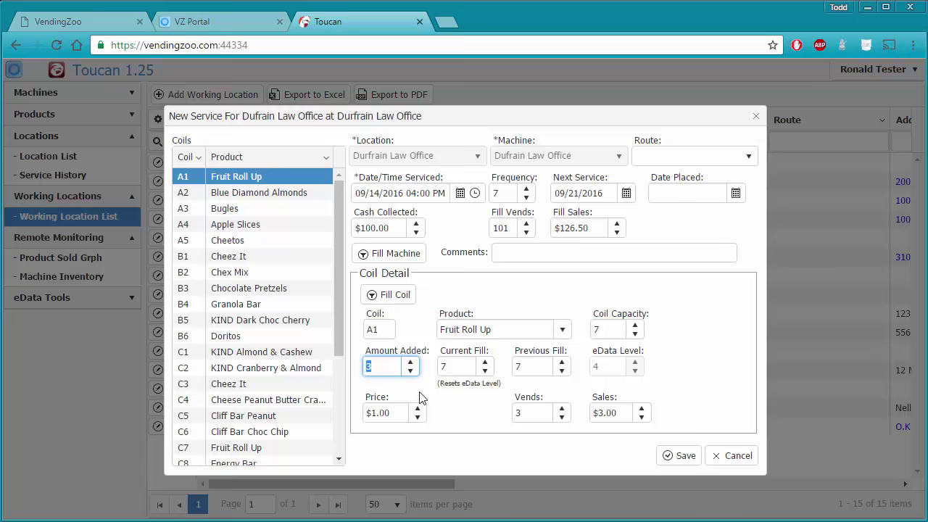
text(7)
- Try to set coil A1's current fill and amount added to 10
click(456, 366)
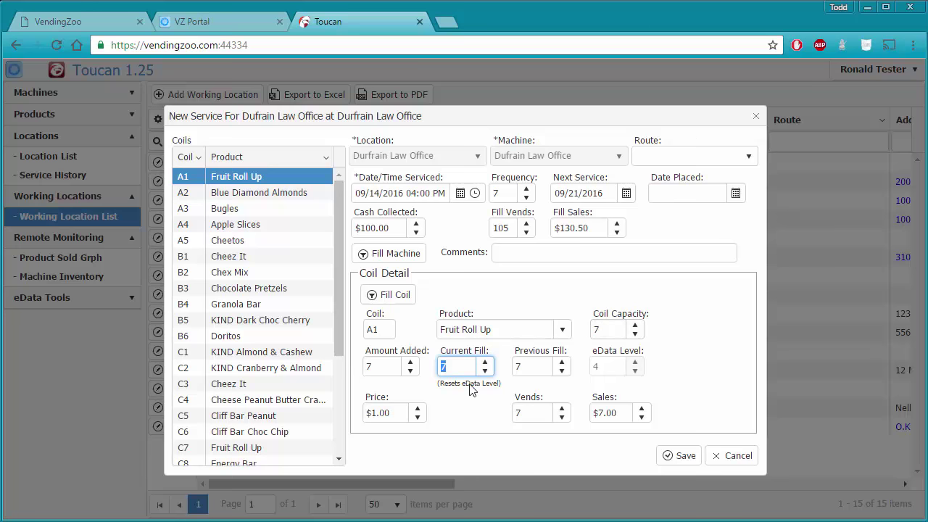
text(10)
click(454, 407)
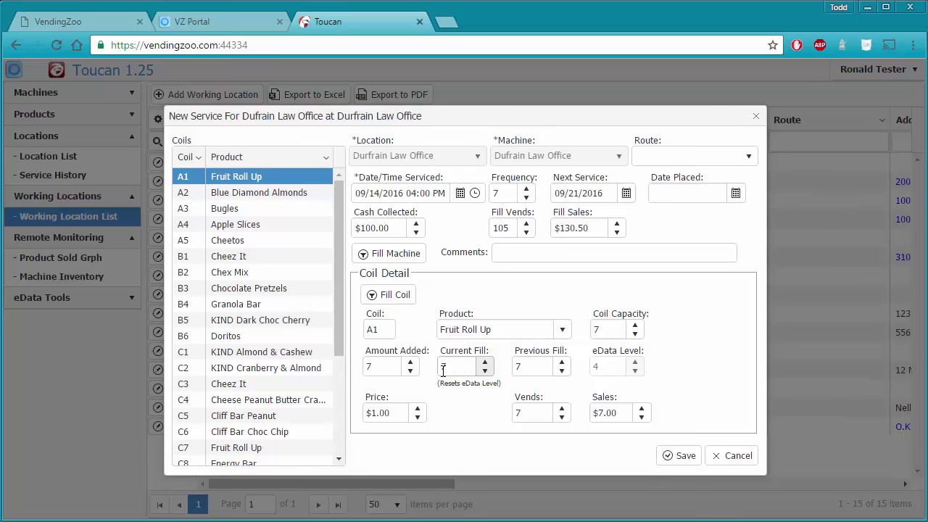
click(388, 366)
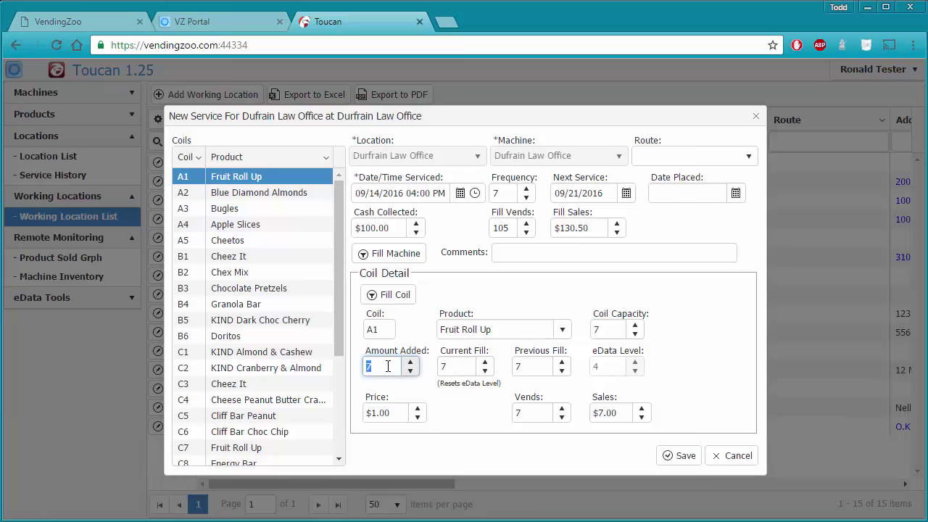
text(10)
click(451, 366)
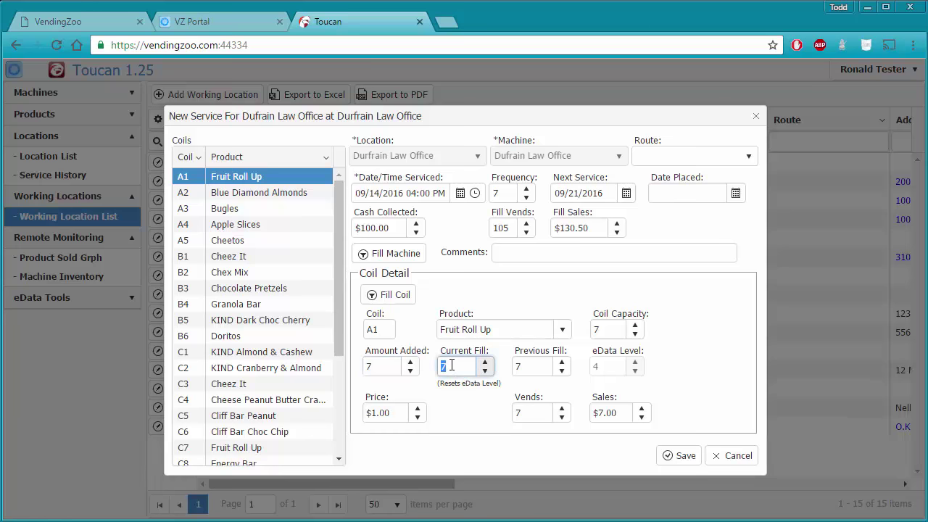
click(387, 366)
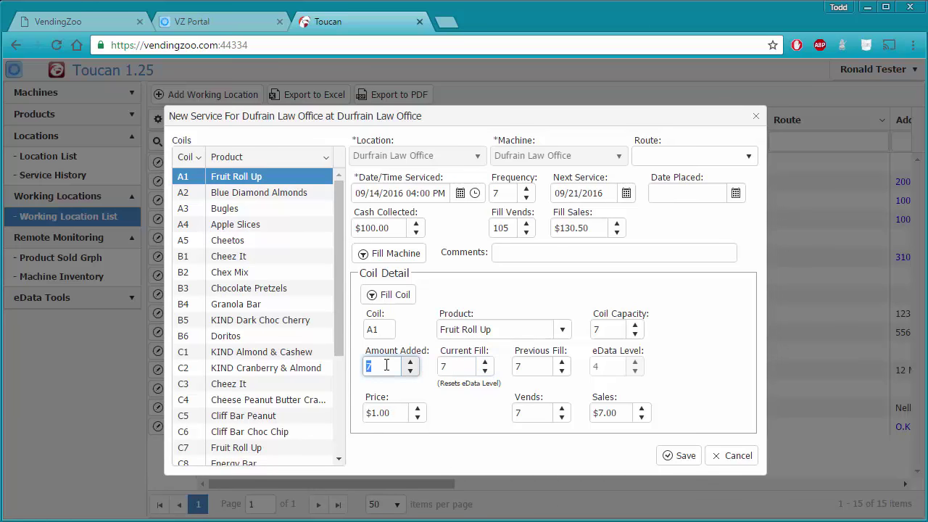
click(451, 367)
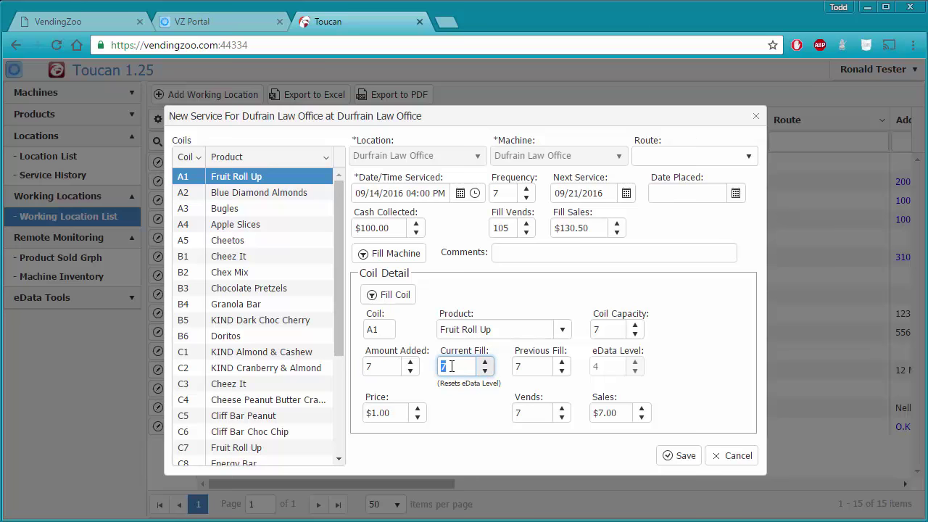
- Raise coil A1's capacity to 10 and set its amount added to 10
click(601, 331)
text(10)
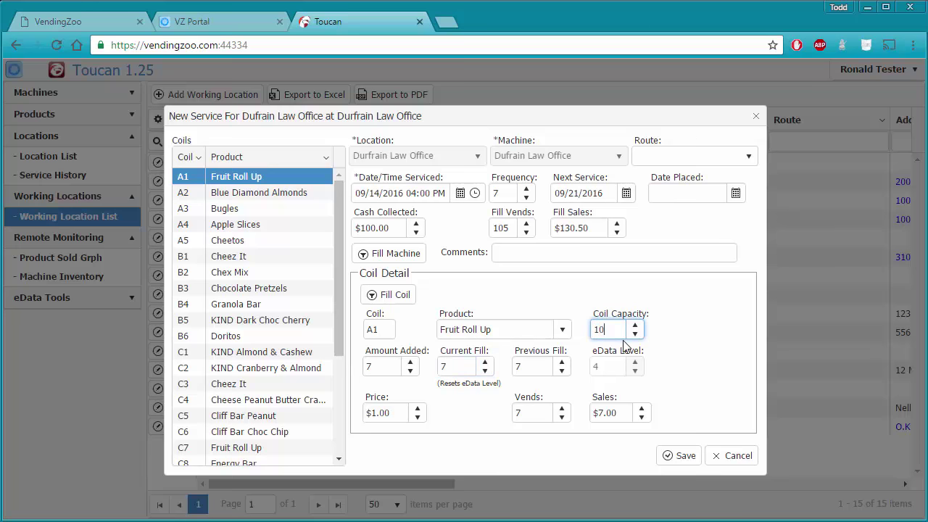
click(381, 366)
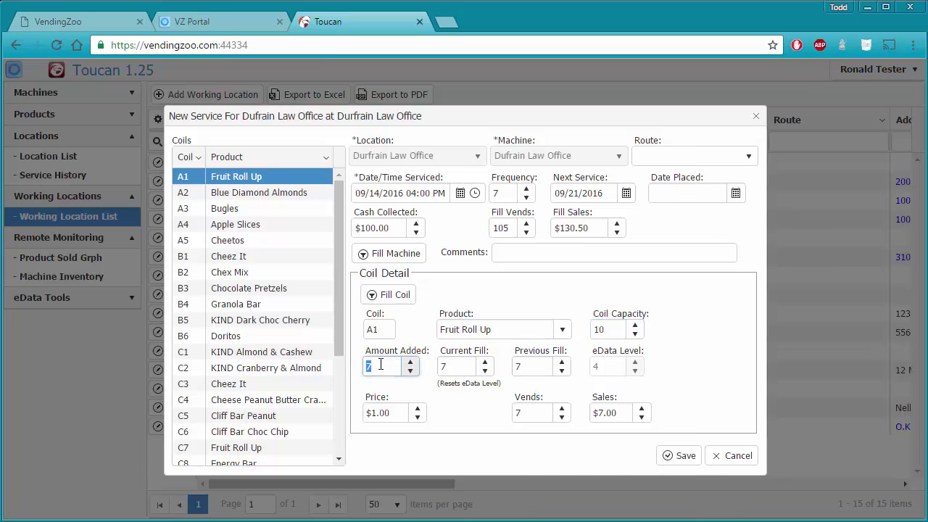
text(10)
click(460, 365)
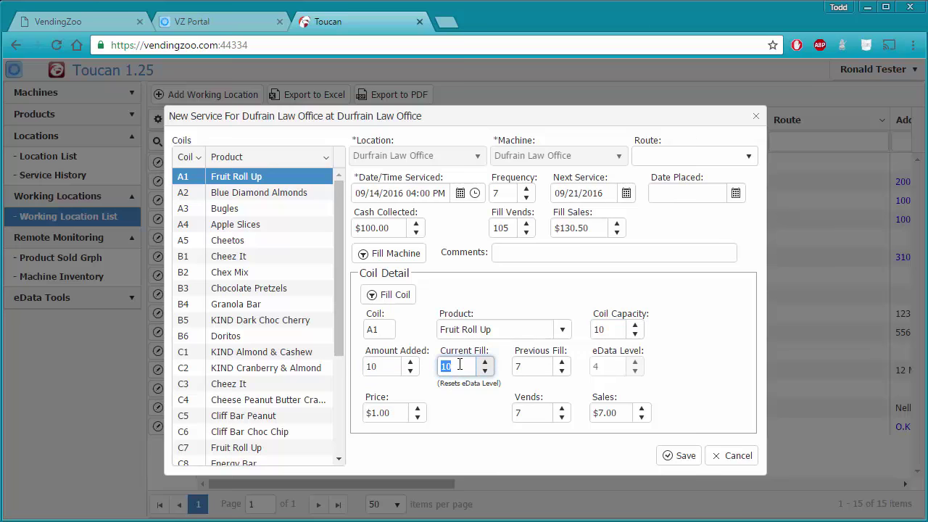
click(378, 367)
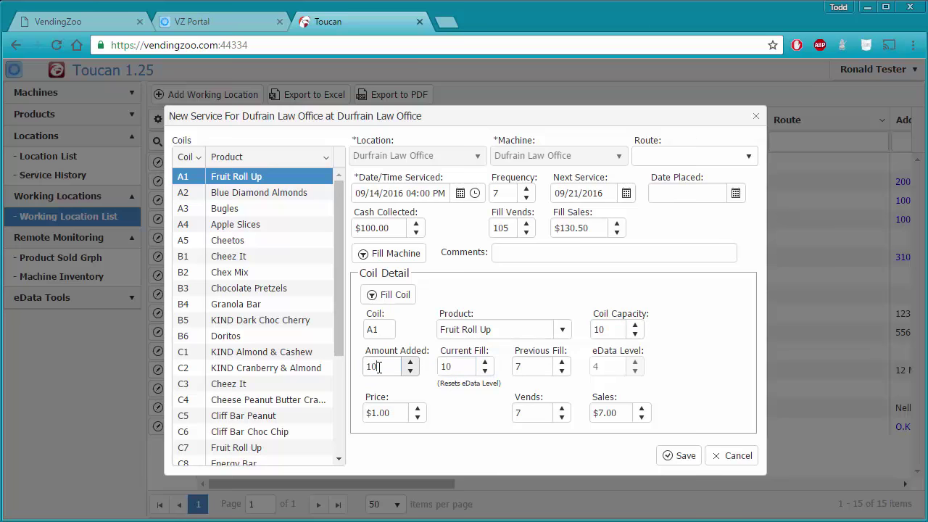
double_click(378, 368)
text(10)
click(465, 366)
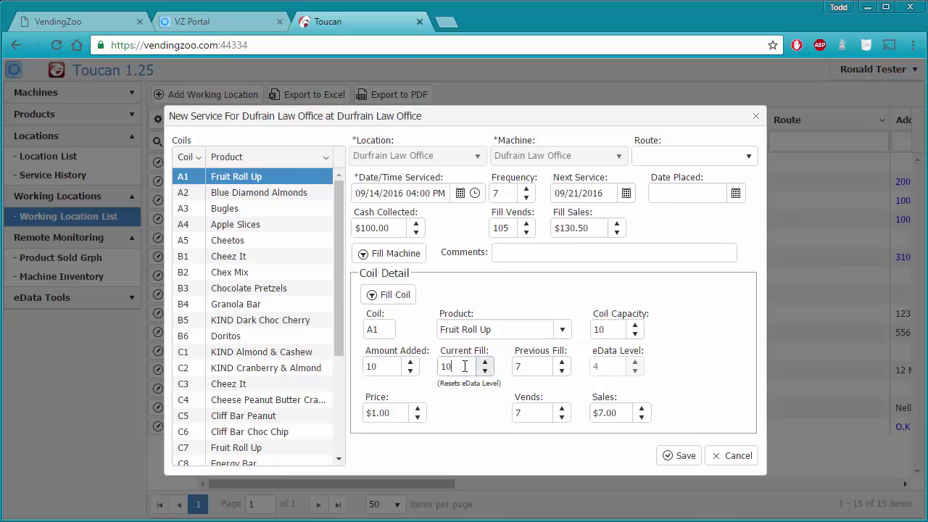
double_click(465, 365)
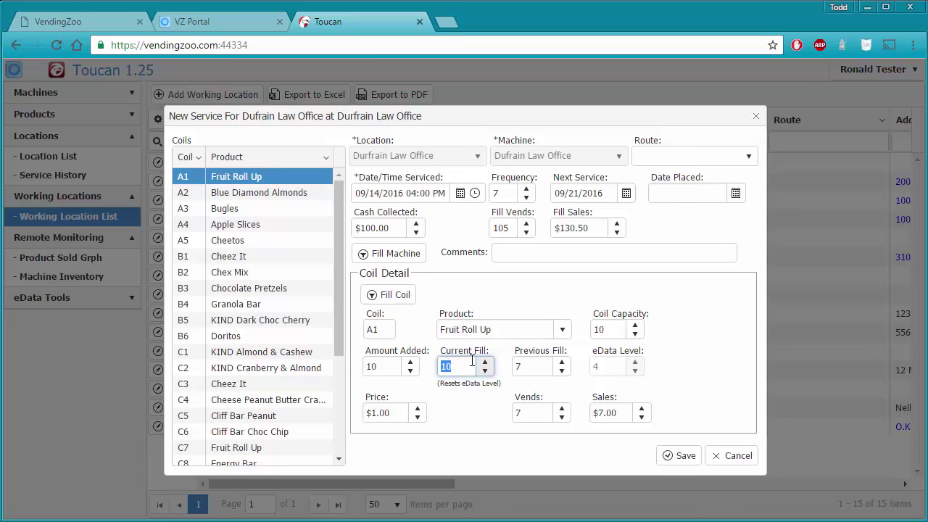
- Set coil A1's capacity back to 7
double_click(600, 330)
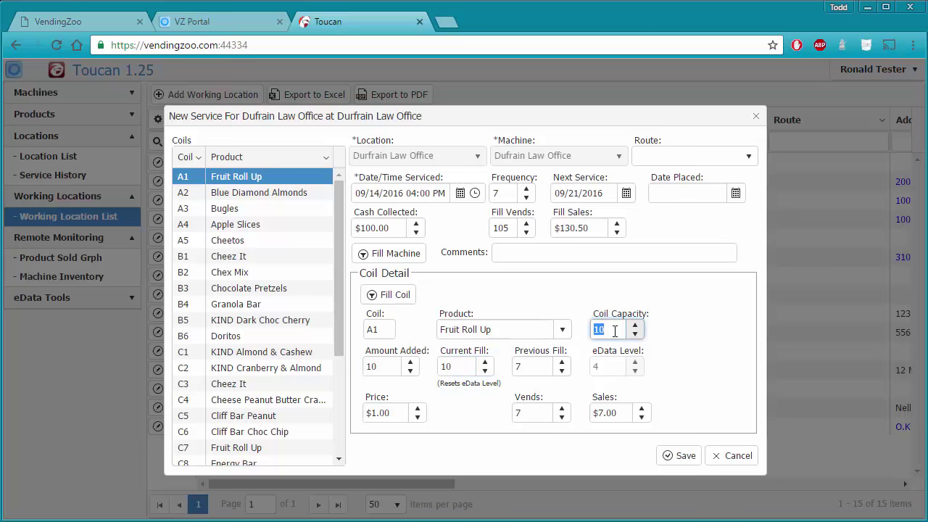
text(7)
click(447, 404)
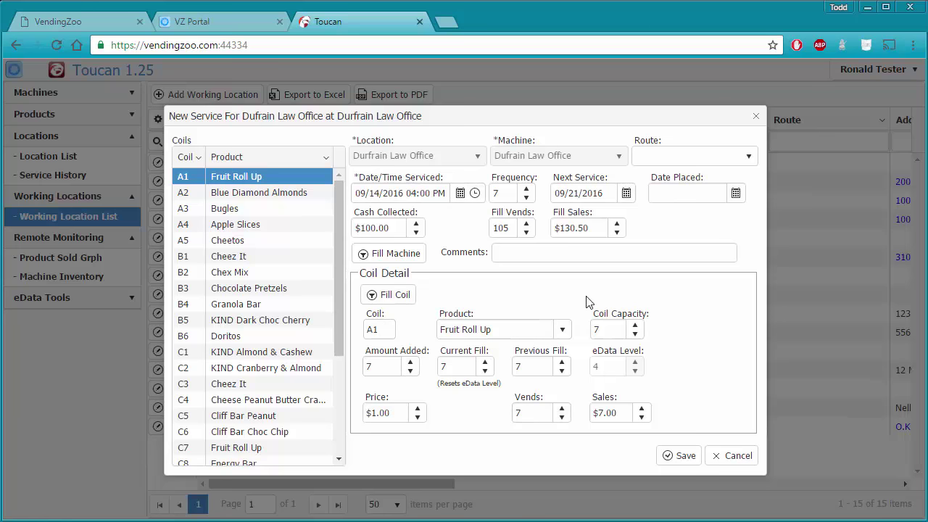
- Check the fill values of coil A3 (Bugles) and save the new service for Durfrain Law Office
click(243, 210)
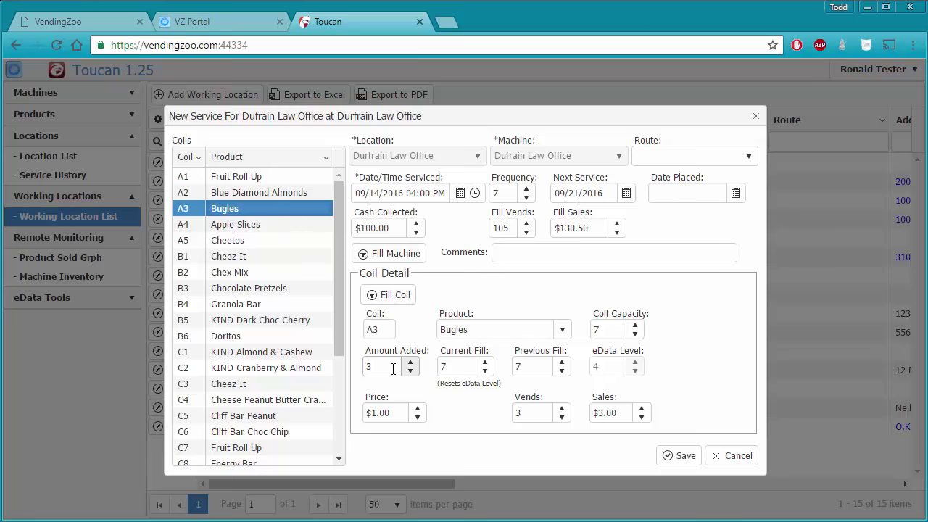
click(447, 366)
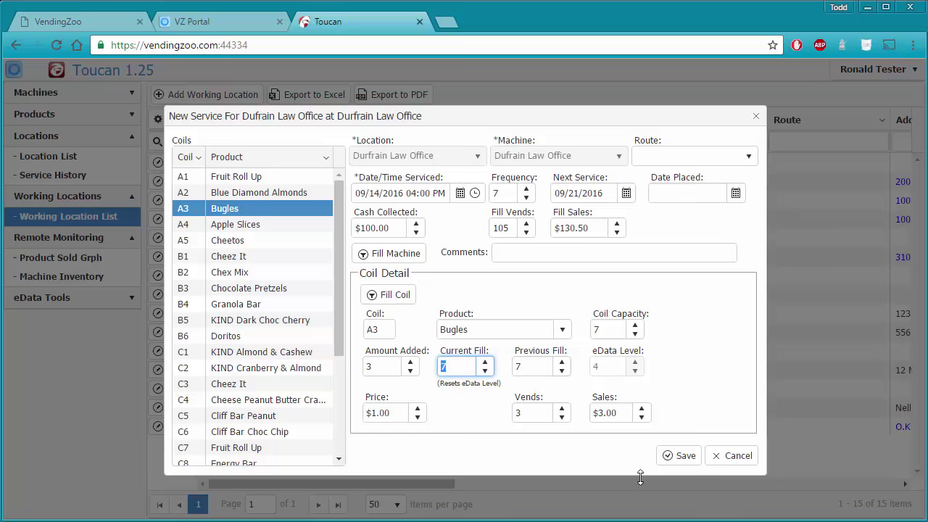
click(681, 457)
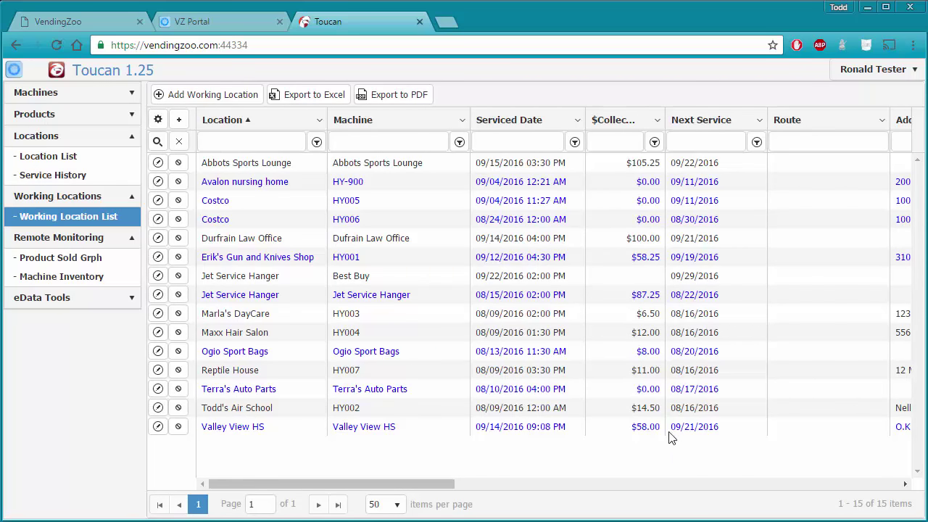
- Refresh the service history for the Durfrain Law Office machine and look up its most recent service entry
click(63, 177)
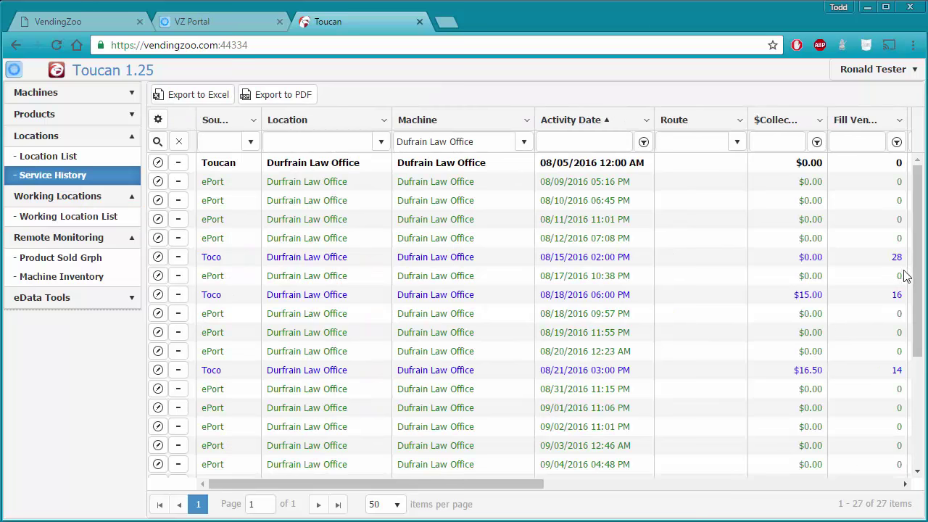
drag(918, 274, 918, 410)
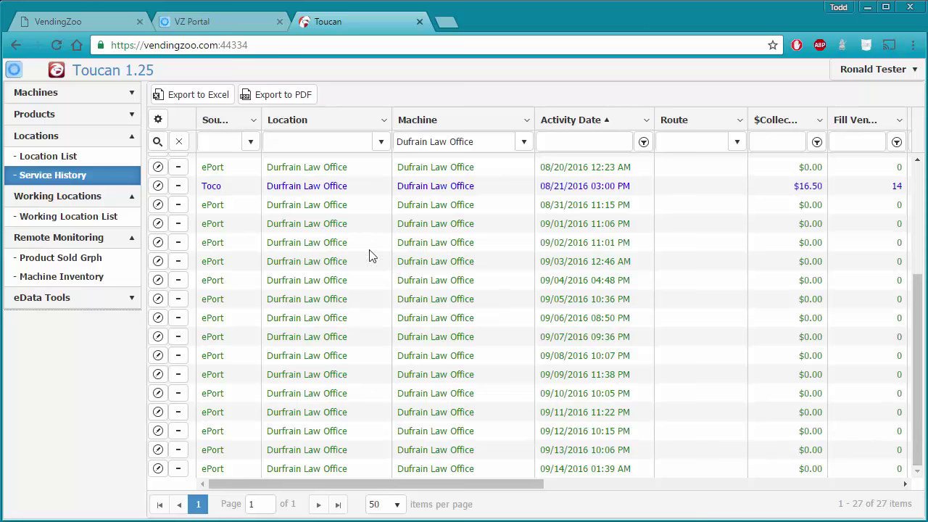
click(159, 144)
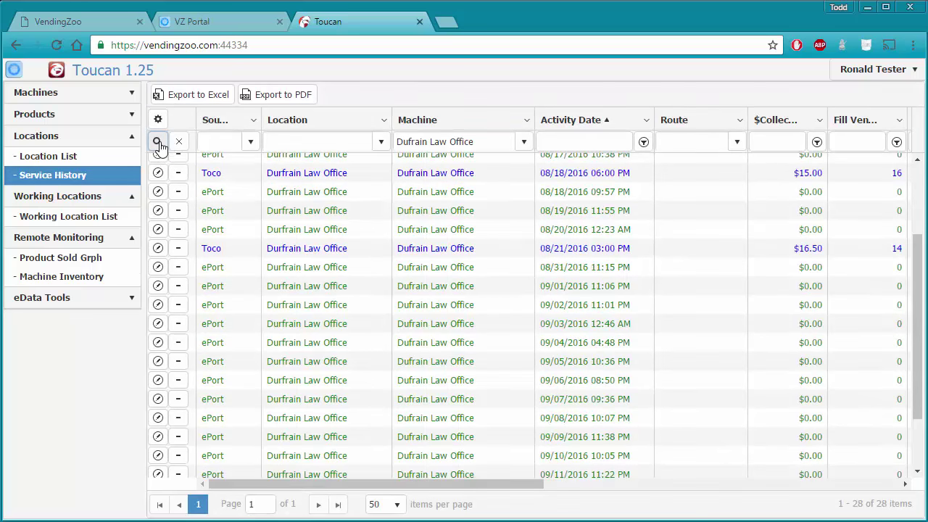
drag(918, 274, 918, 321)
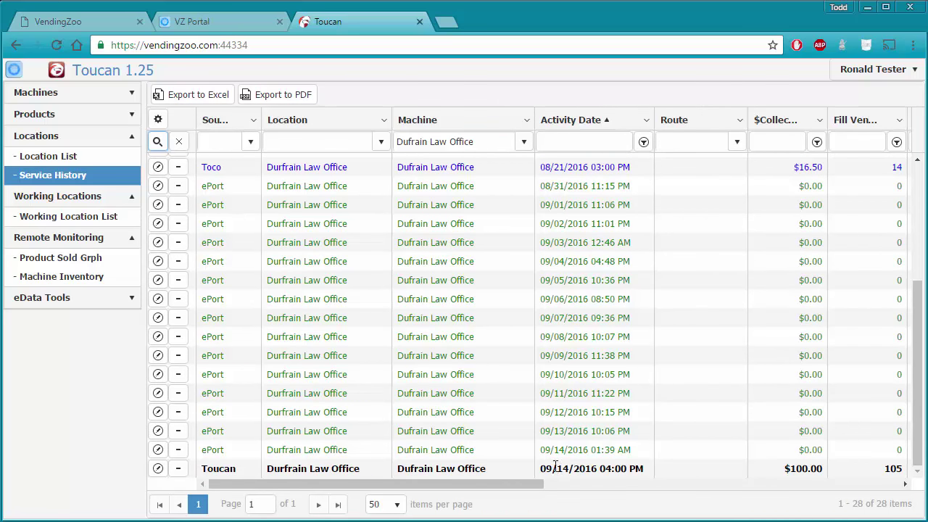